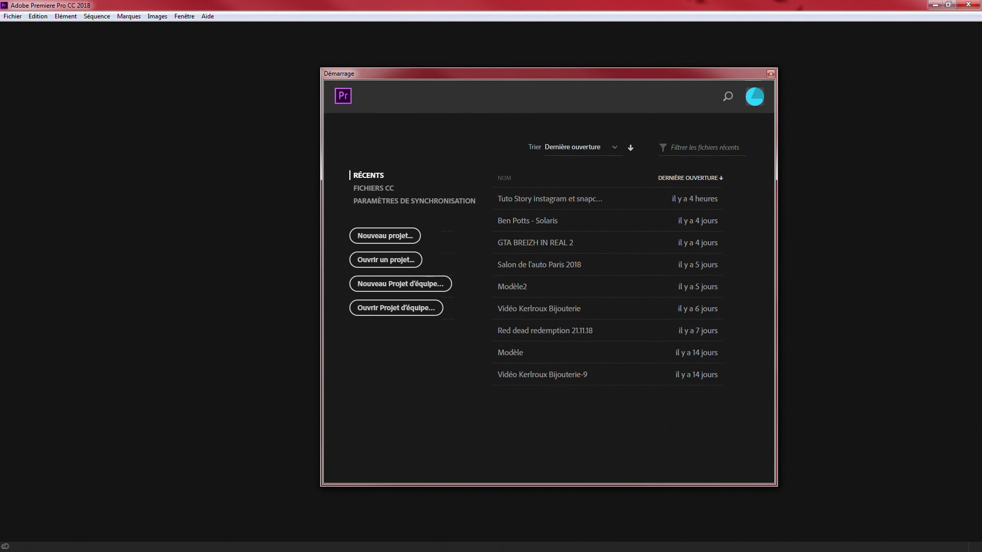
- Start a new project and name it "Instagram story"
left_click(381, 237)
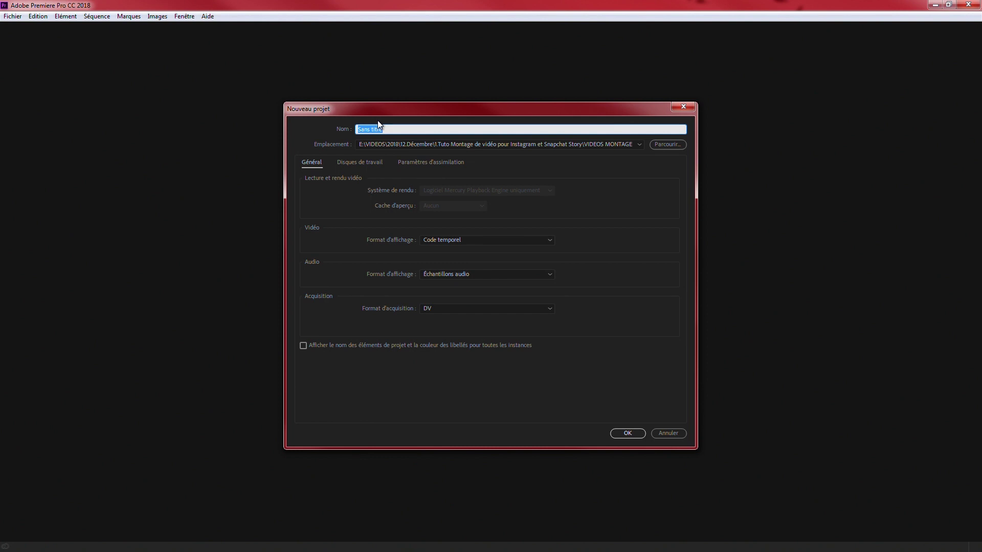
type("Instagram")
- Set the project location to the "tuto dossier" folder inside "1.Tuto Montage de vidéo pour Instagram et Snapchat Story" on drive E: and create the project
left_click(667, 144)
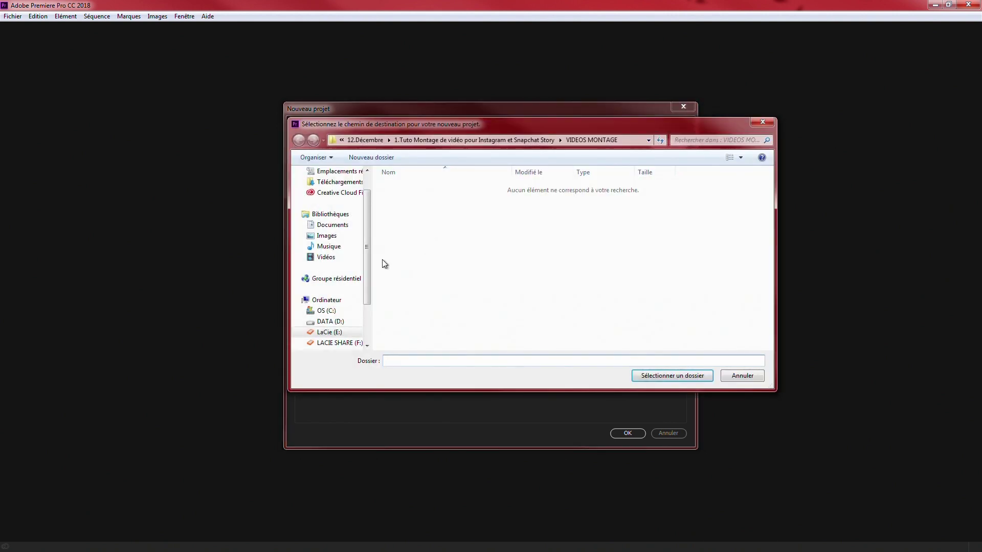
scroll(368, 253, "down", 1)
scroll(358, 256, "up", 1)
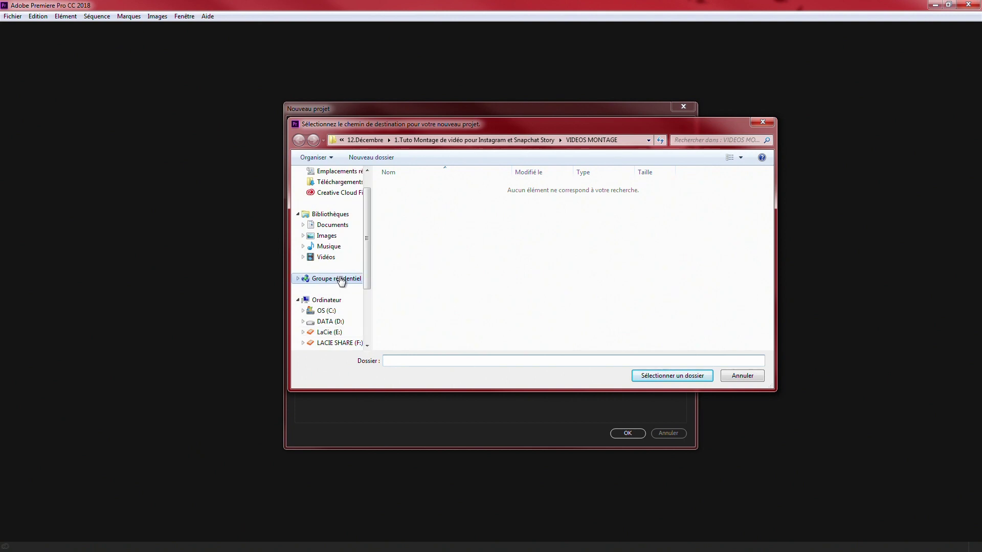
left_click(337, 278)
scroll(369, 271, "down", 2)
left_click(329, 268)
left_click(402, 305)
double_click(401, 306)
double_click(401, 262)
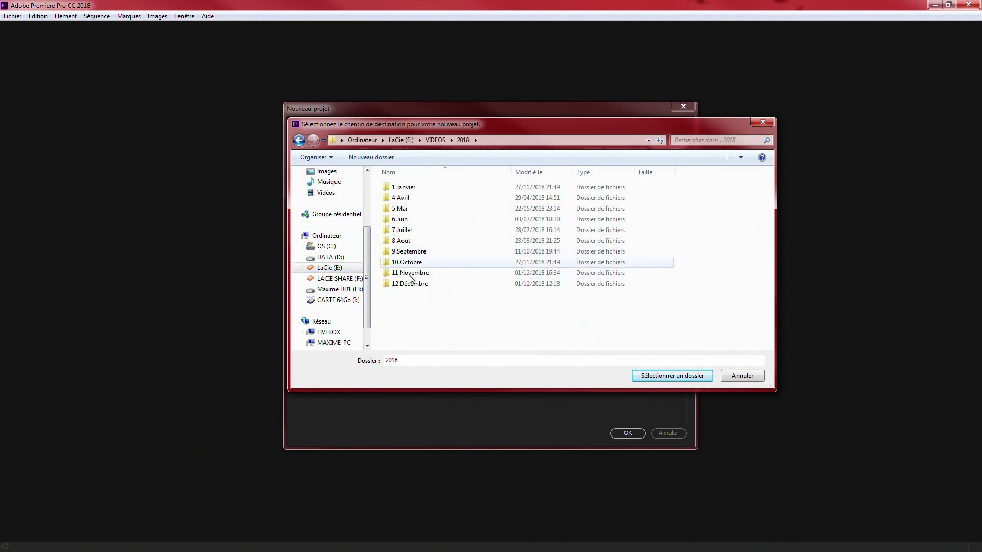
double_click(411, 283)
double_click(420, 187)
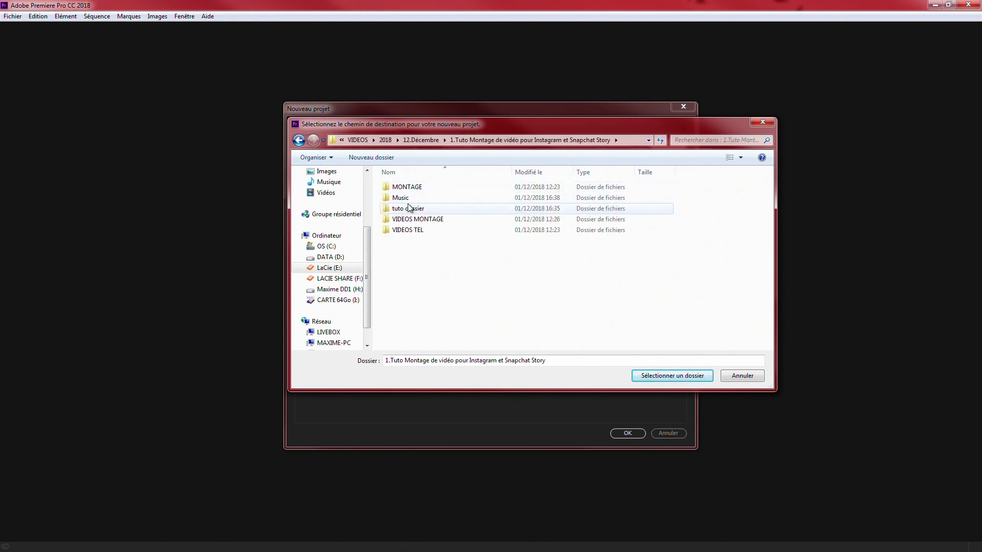
double_click(407, 208)
left_click(652, 378)
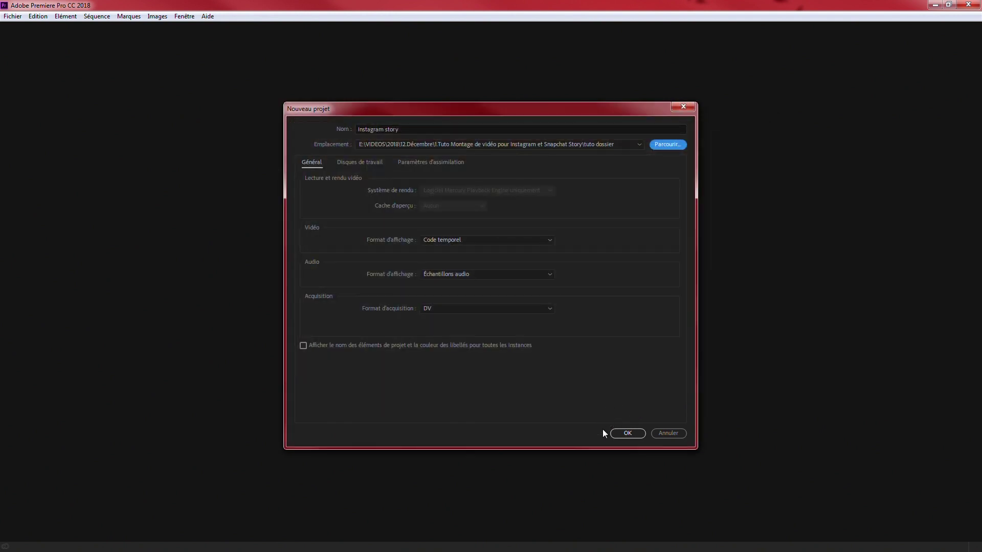
left_click(616, 432)
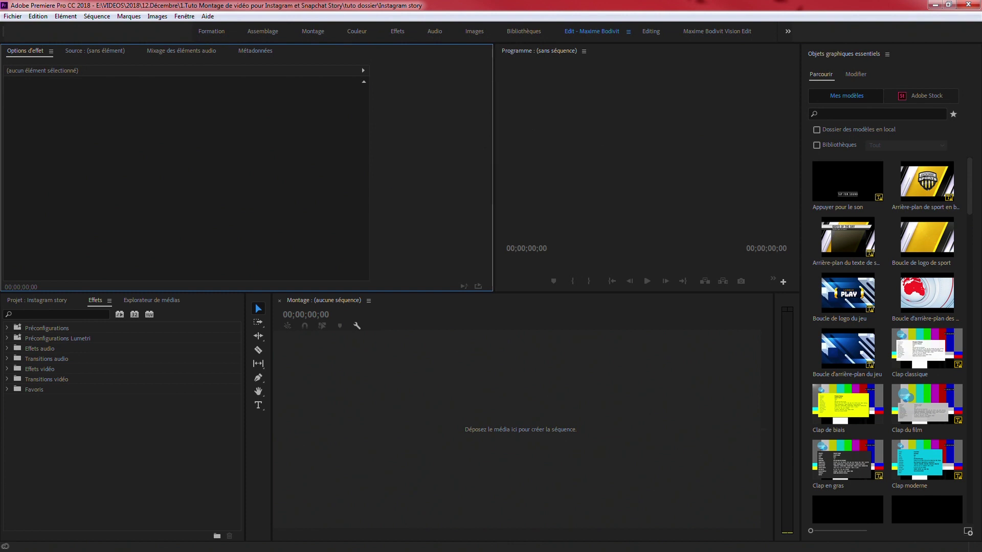
- Switch to the file explorer, preview several moments of the Chainsmokers Beach House video from "tuto dossier" in VLC, and close the player
key("alt+Tab")
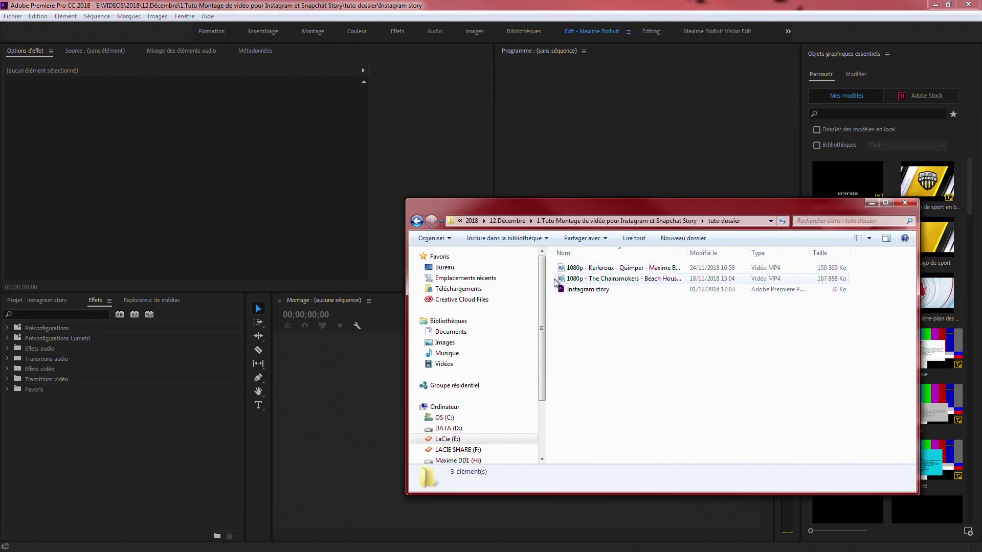
left_click_drag(552, 286, 554, 266)
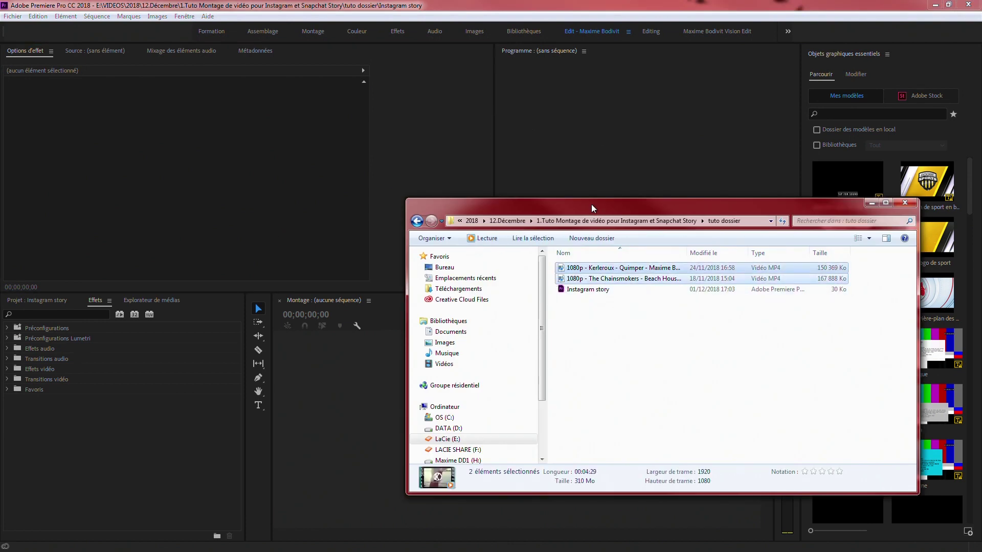
left_click(587, 269)
right_click(580, 279)
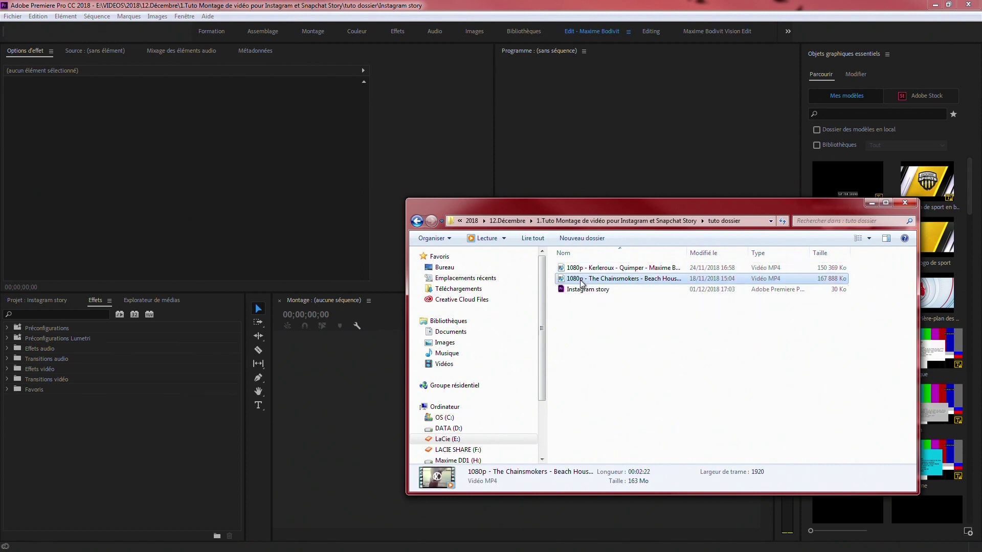
mouse_move(619, 309)
left_click(870, 321)
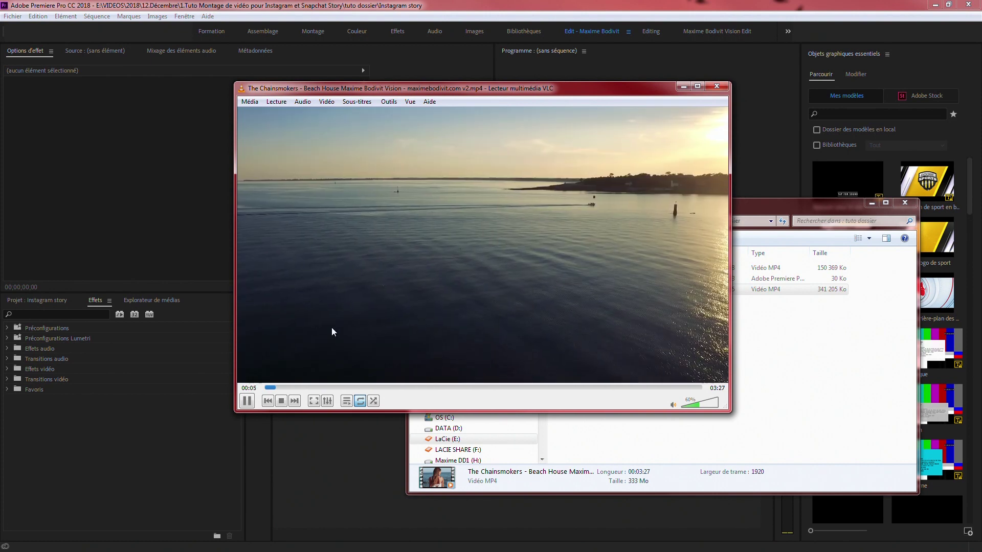
left_click(295, 387)
left_click(317, 388)
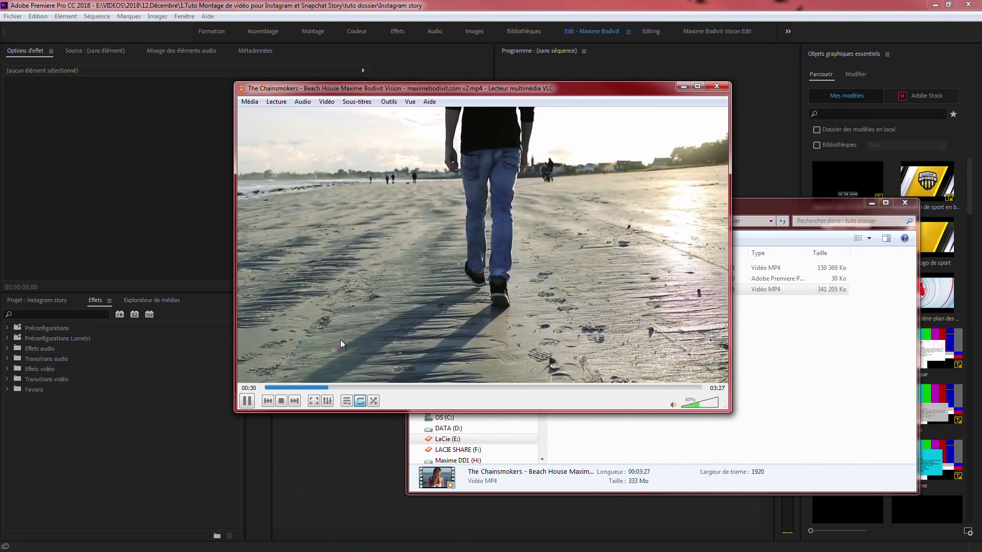
left_click_drag(358, 387, 389, 387)
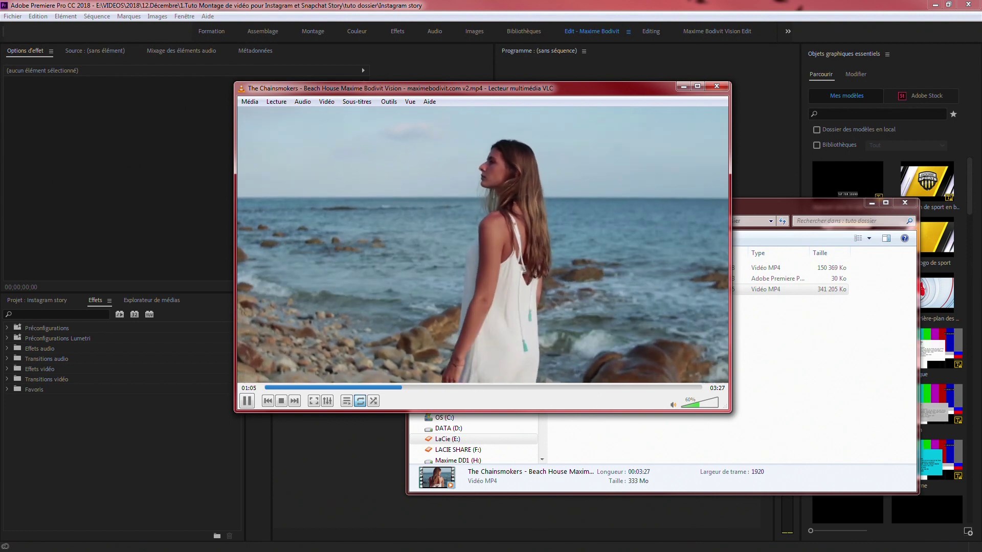
left_click(716, 85)
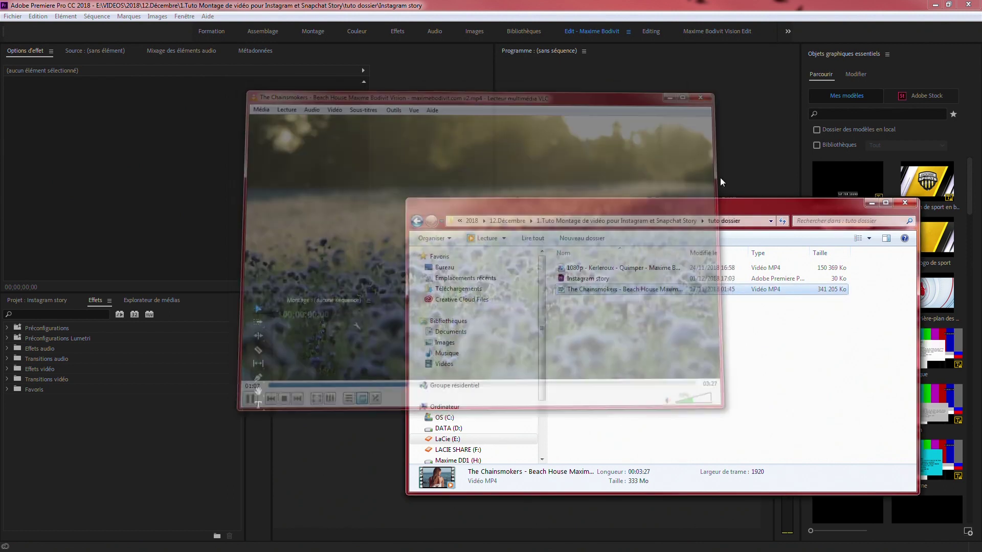
left_click(576, 289)
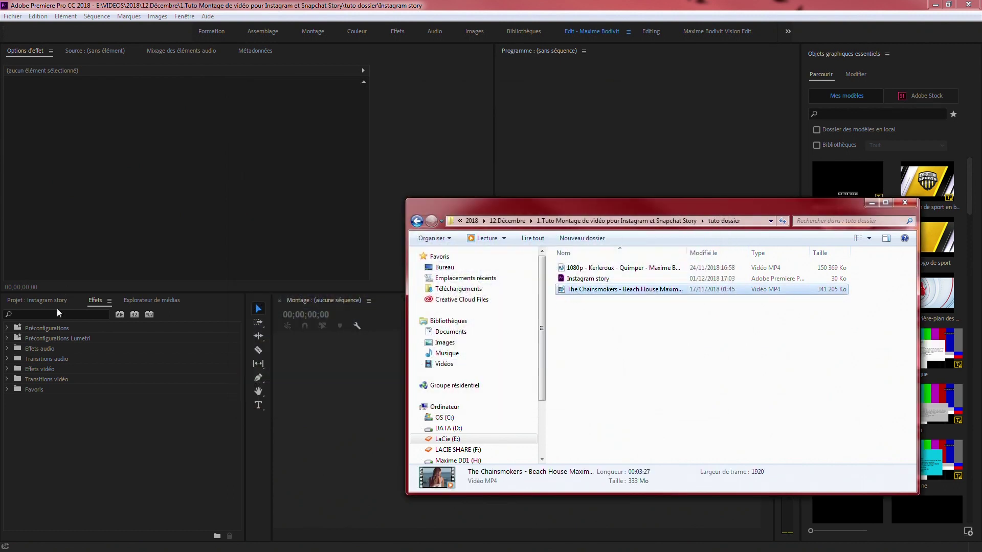
- Create a new bin in the Instagram story project and name it "VIDEOS"
left_click(23, 301)
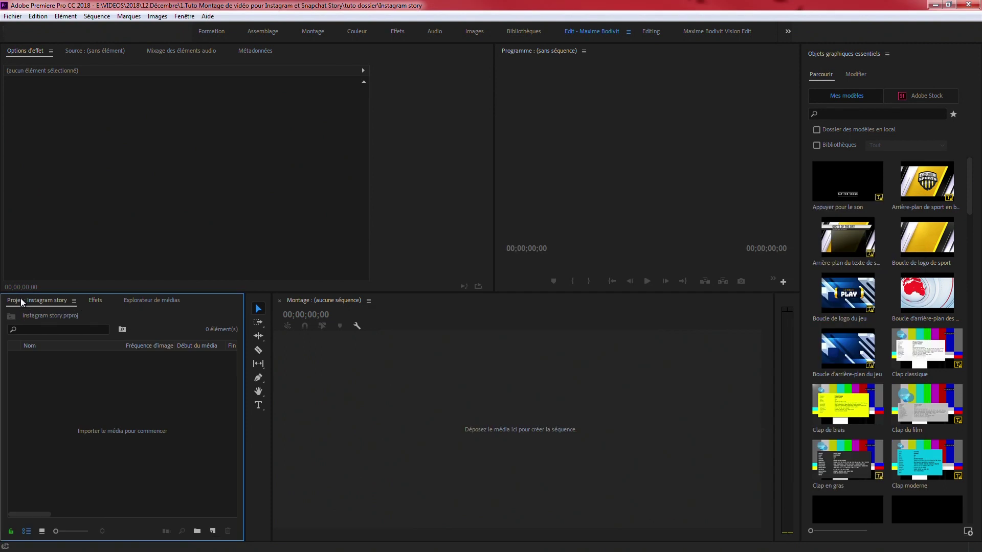
right_click(67, 379)
left_click(112, 401)
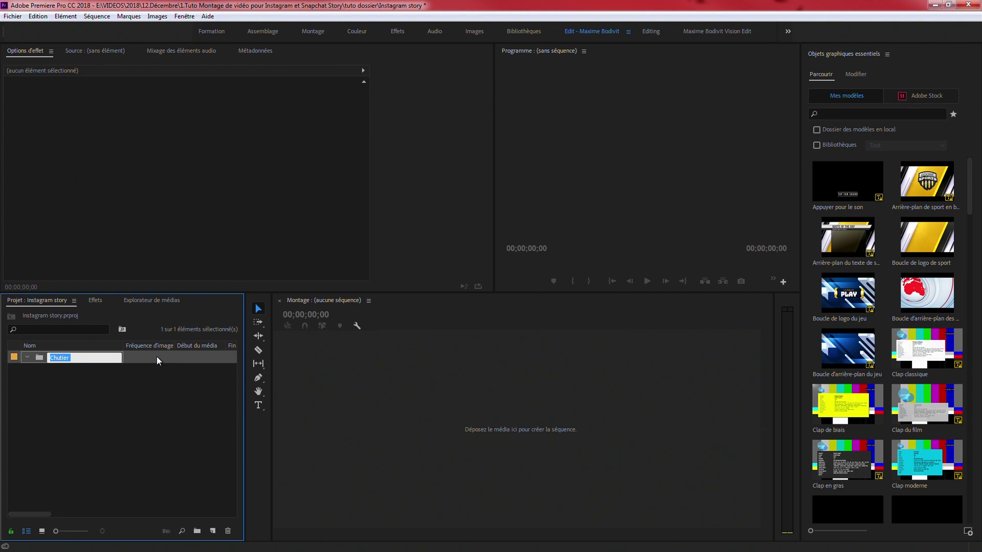
type("VIDEOS")
left_click(97, 392)
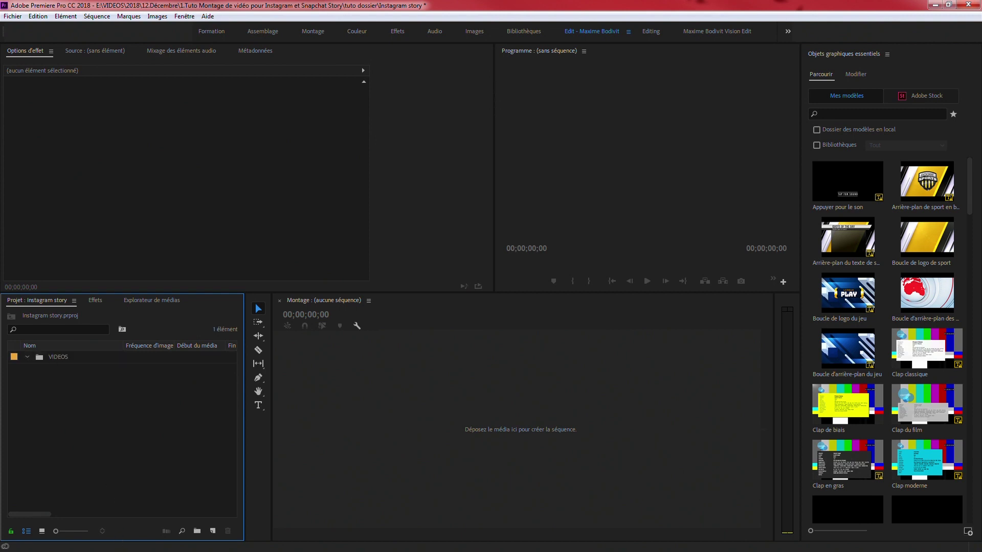
- Import the Kerleroux - Quimper and Chainsmokers Beach House videos from "tuto dossier" into the VIDEOS bin
key("ctrl+i")
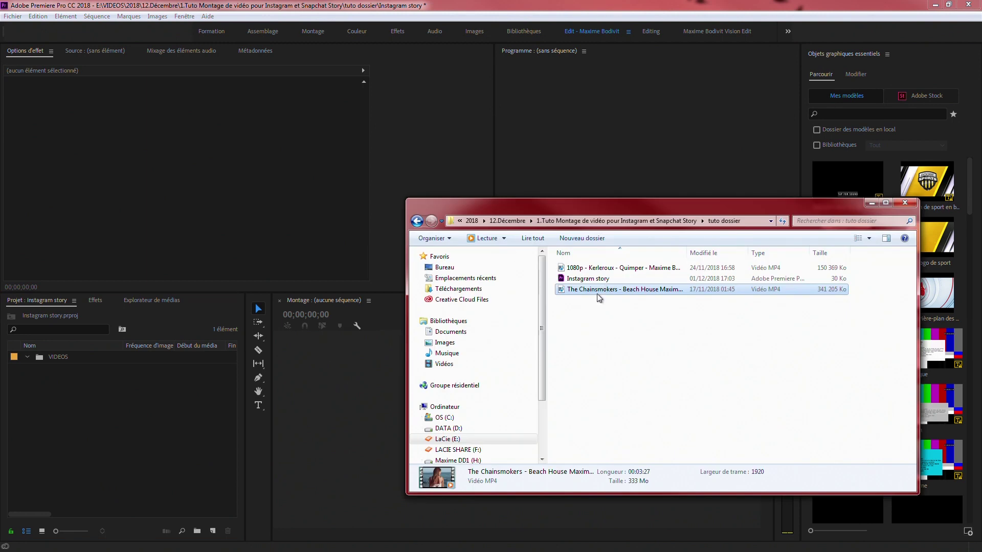
left_click(589, 268, "ctrl")
left_click_drag(614, 268, 52, 363)
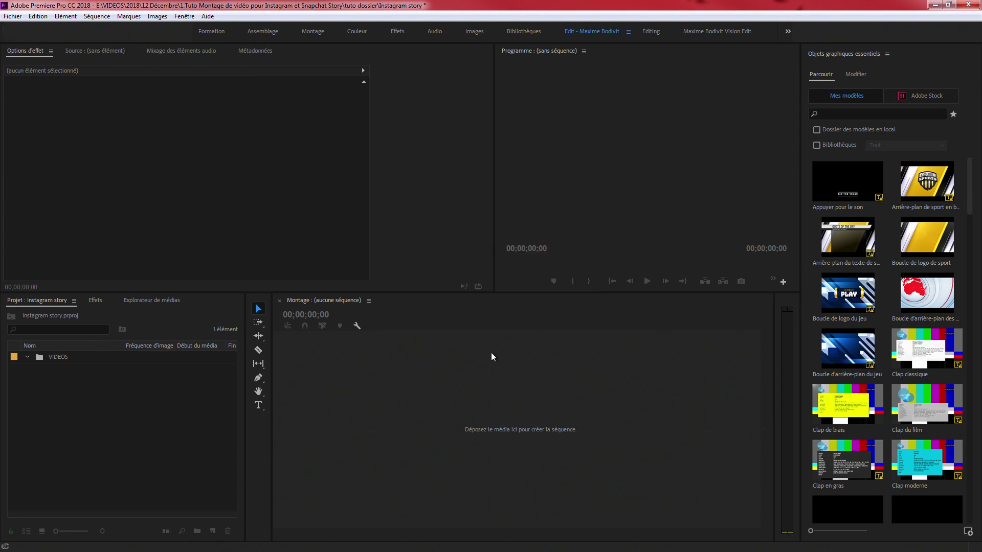
- Create an adjustment layer (Calque d'effets) with a width of 1080 and a height of 1920
right_click(70, 410)
mouse_move(114, 453)
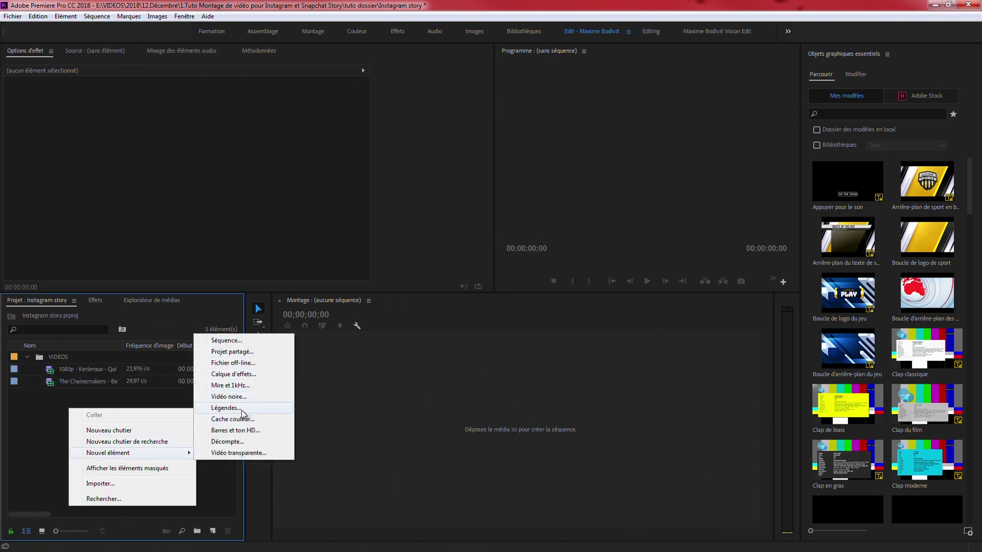
left_click(235, 374)
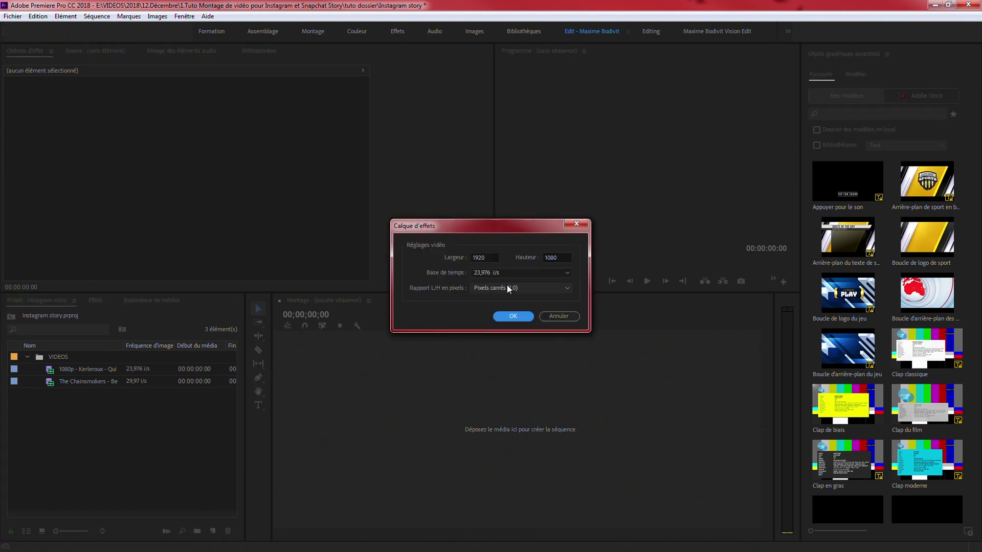
double_click(486, 257)
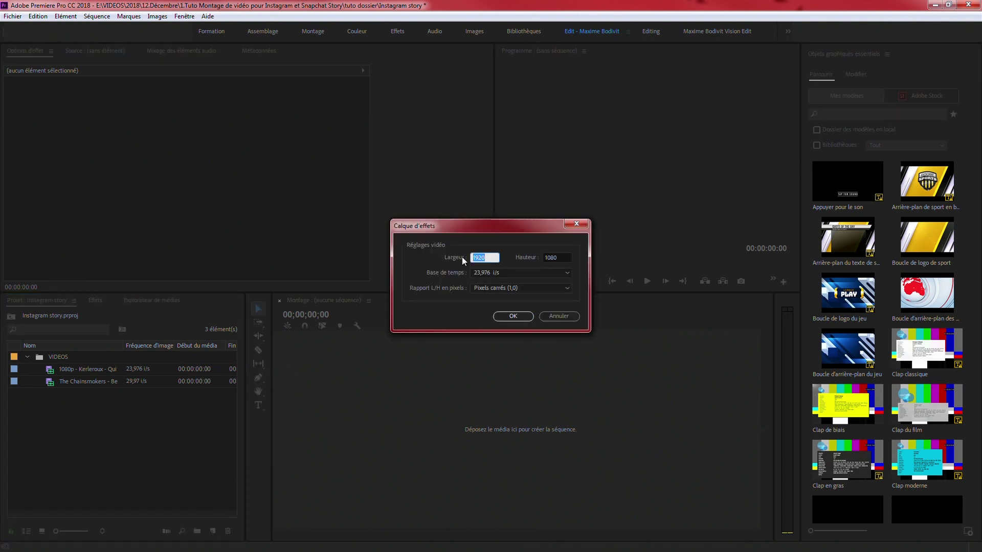
type("1080")
double_click(559, 258)
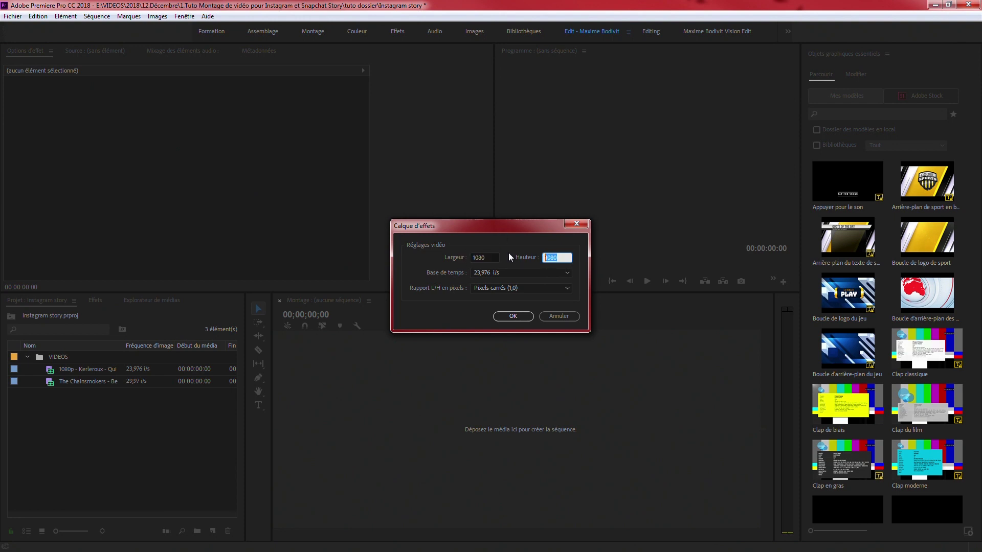
type("1920")
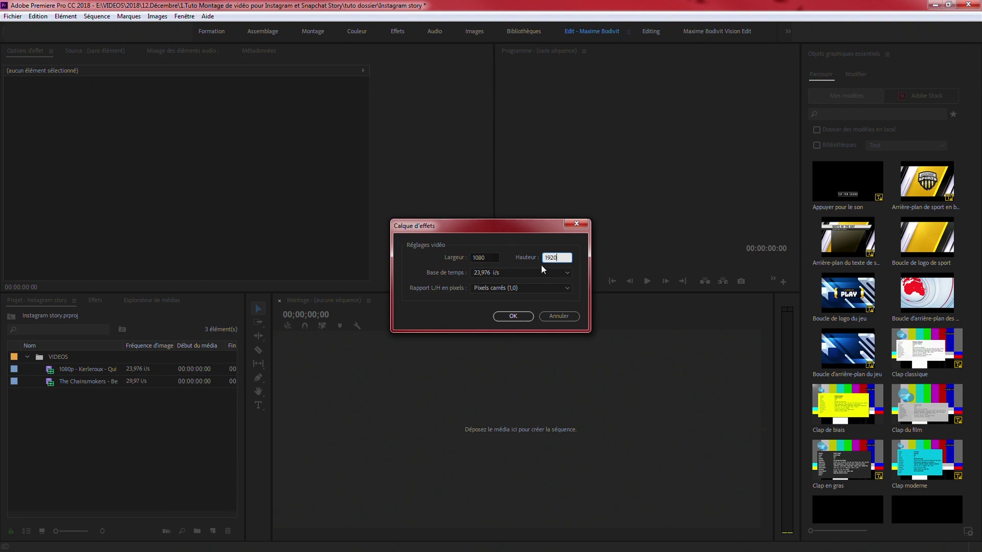
left_click(523, 318)
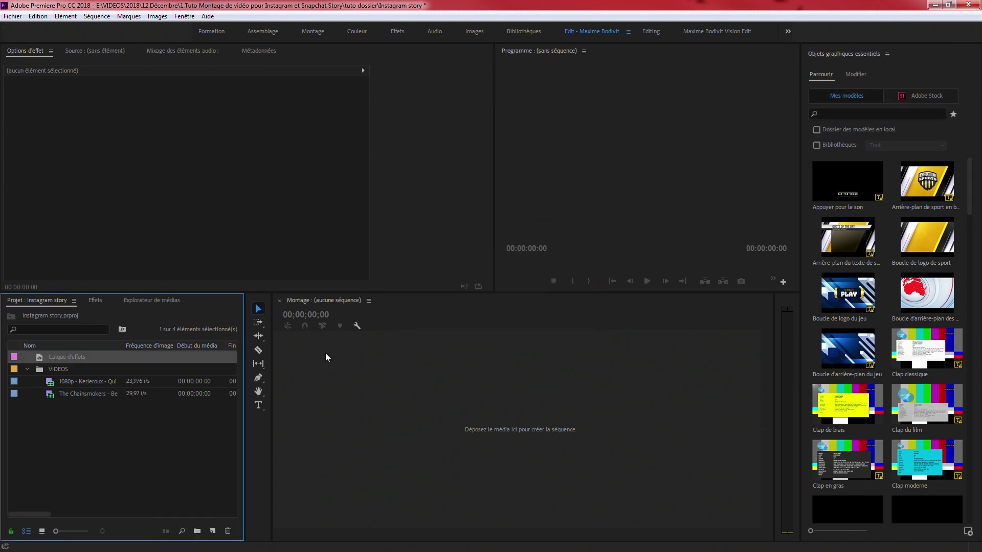
- Create a vertical sequence from the adjustment layer by placing it on the empty timeline, and select its clip
left_click_drag(39, 362, 401, 401)
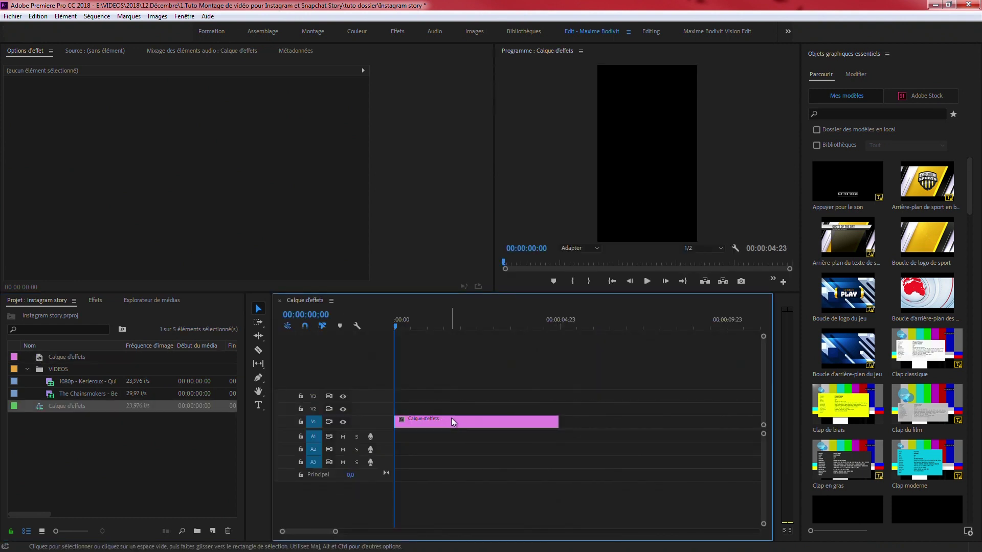
left_click(451, 415)
left_click_drag(444, 419, 442, 418)
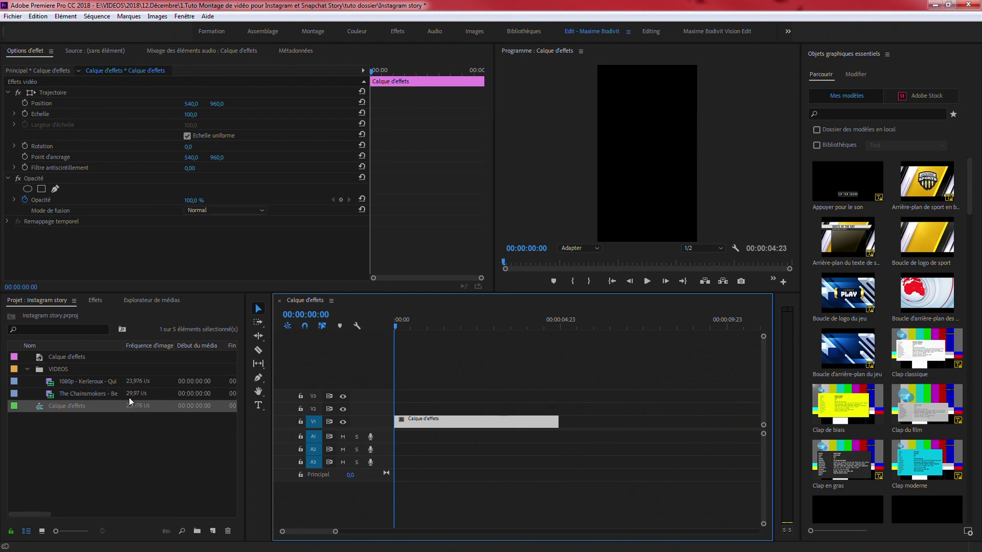
- Rename the sequence made from the adjustment layer to "Instagram Post"
left_click(58, 406)
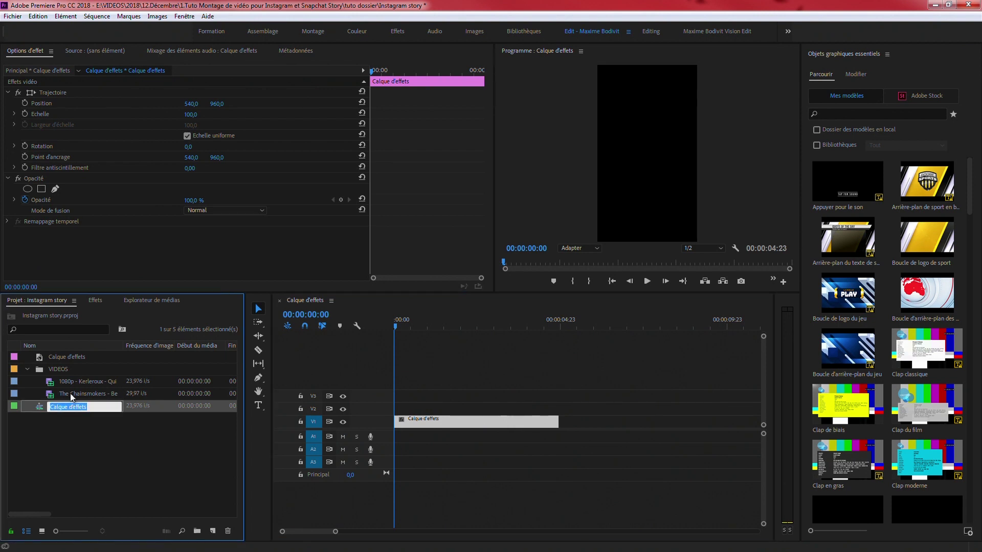
type("iNS")
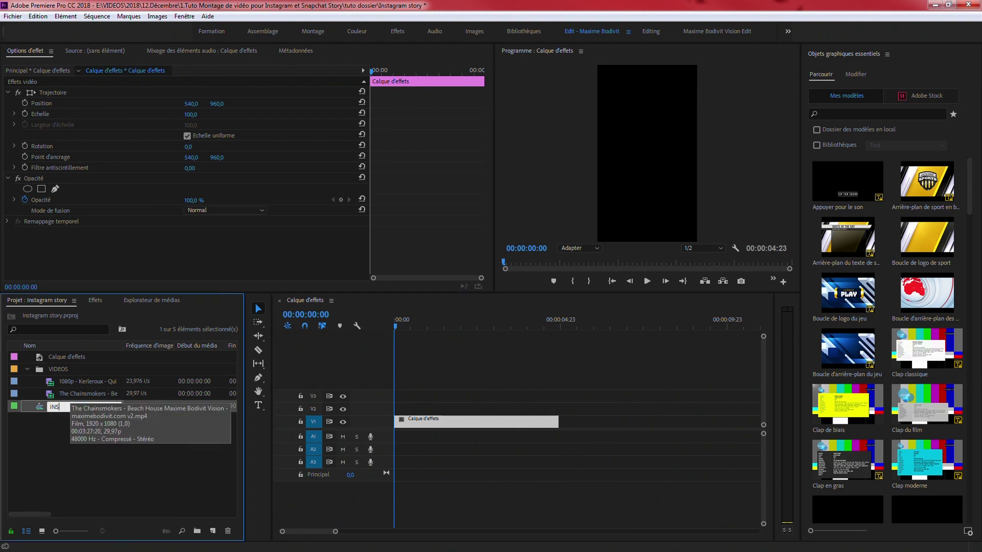
type("TYA")
key("BackSpace")
key("BackSpace")
key("BackSpace")
key("BackSpace")
left_click(72, 463)
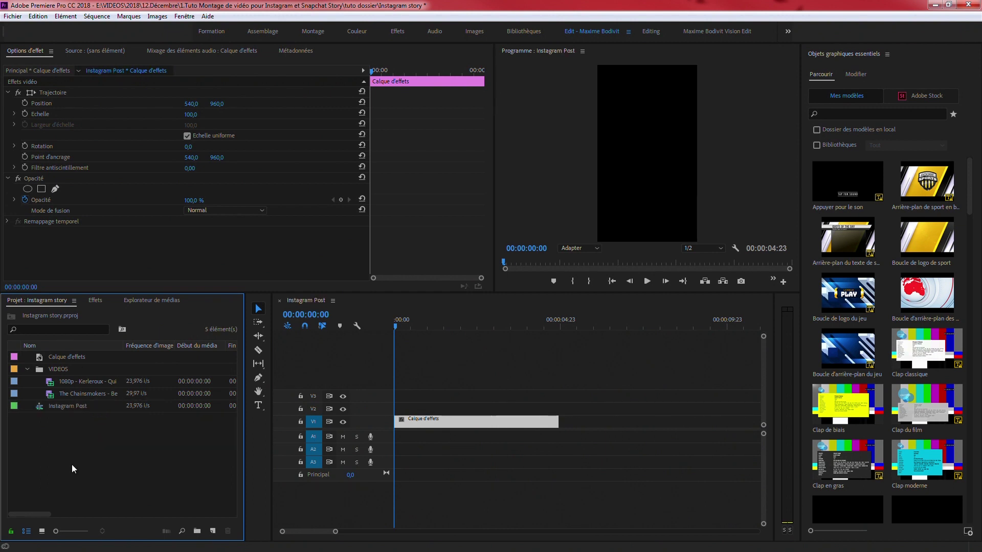
- Replace the adjustment layer clip in the sequence with the Chainsmokers Beach House video at the start of V1, keeping the existing sequence settings
left_click(52, 409)
mouse_move(475, 393)
left_mouse_down()
mouse_move(444, 439)
mouse_move(459, 400)
left_mouse_up()
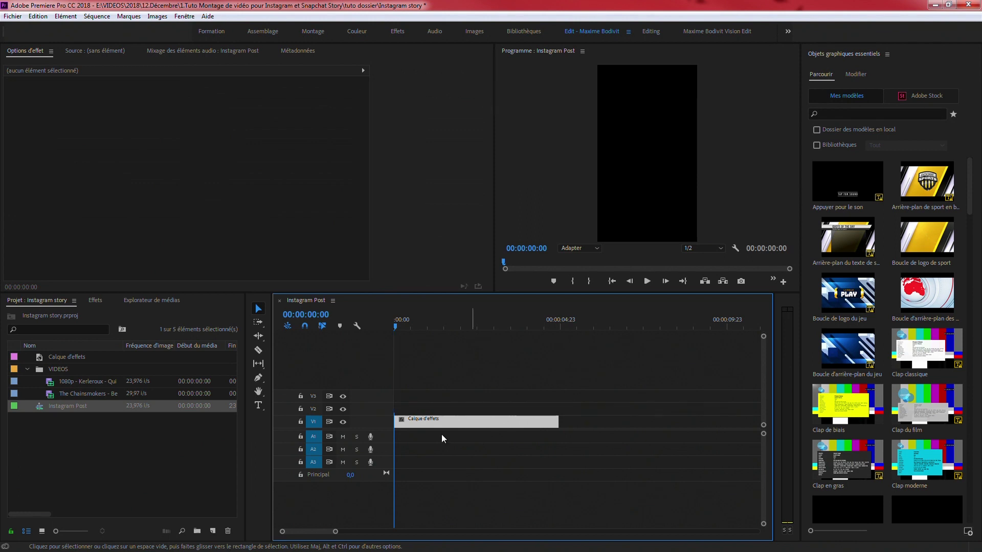
key("Delete")
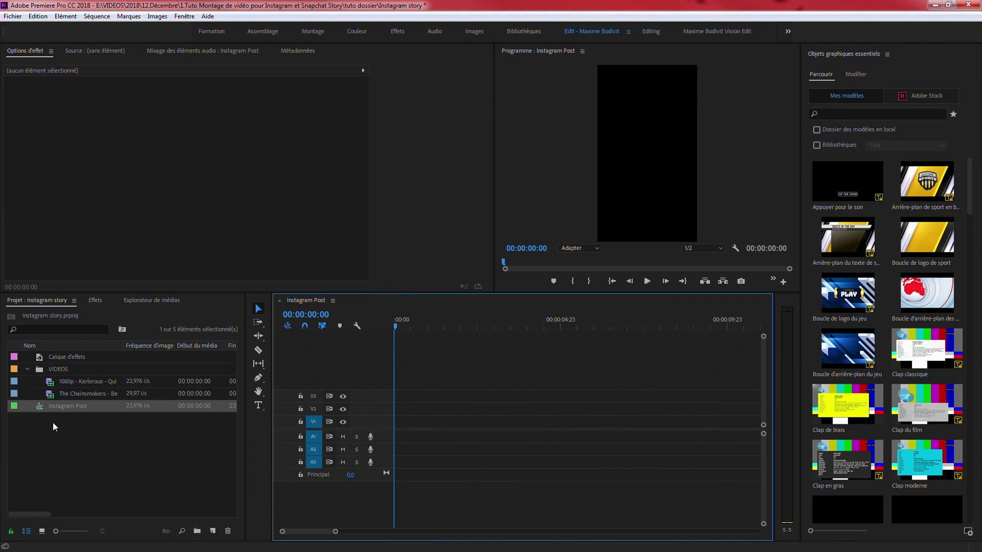
left_click_drag(55, 395, 376, 436)
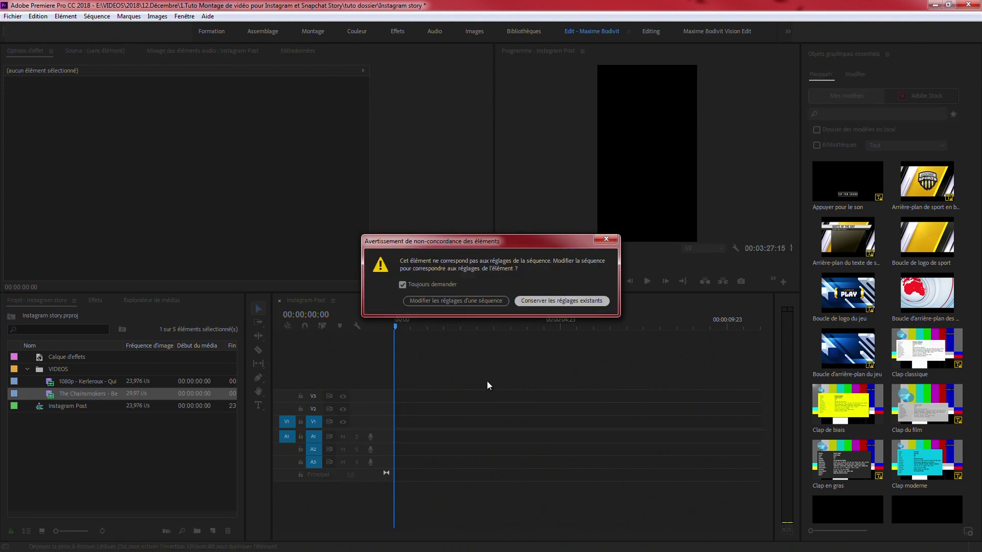
key("Return")
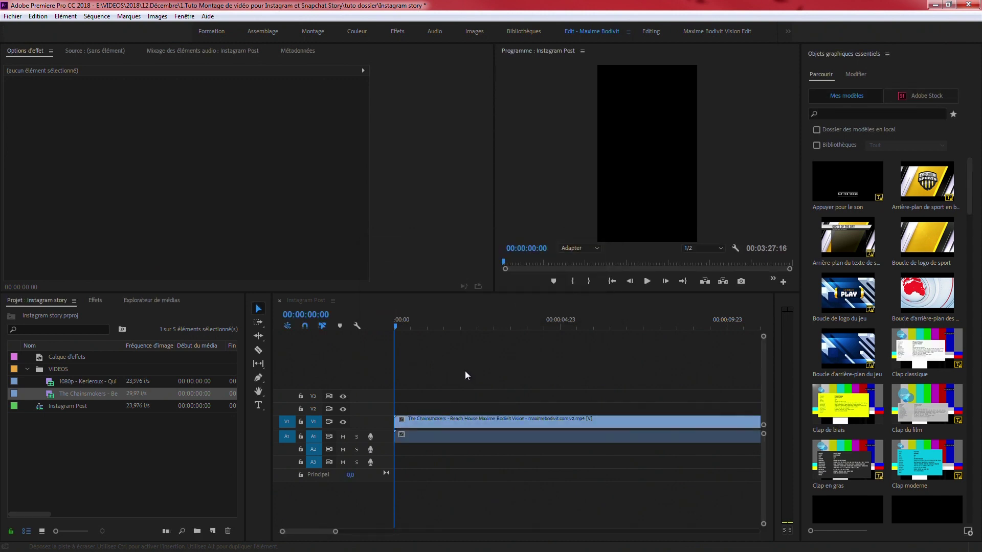
- Scale the Beach House clip up to 179 so it fills the vertical frame
left_click(407, 327)
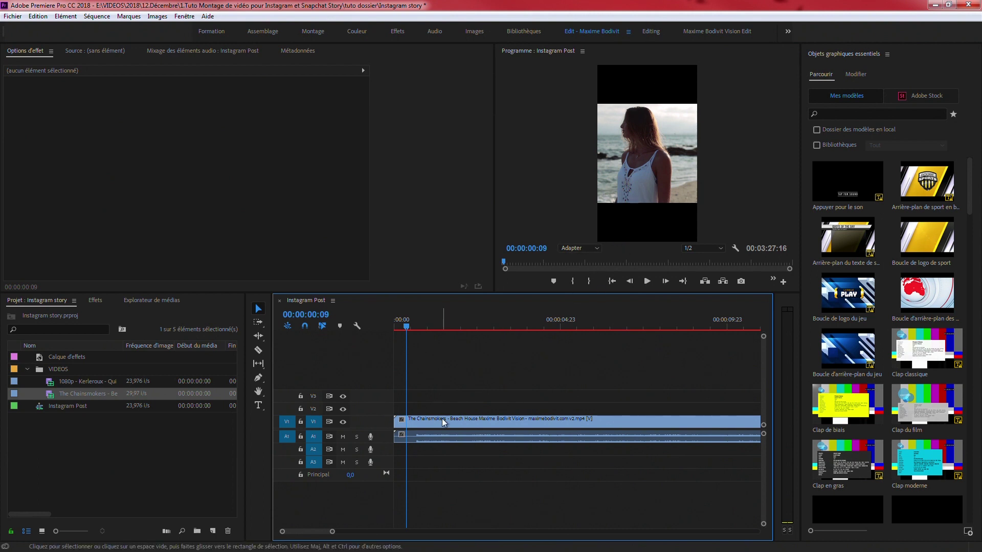
left_click(426, 423)
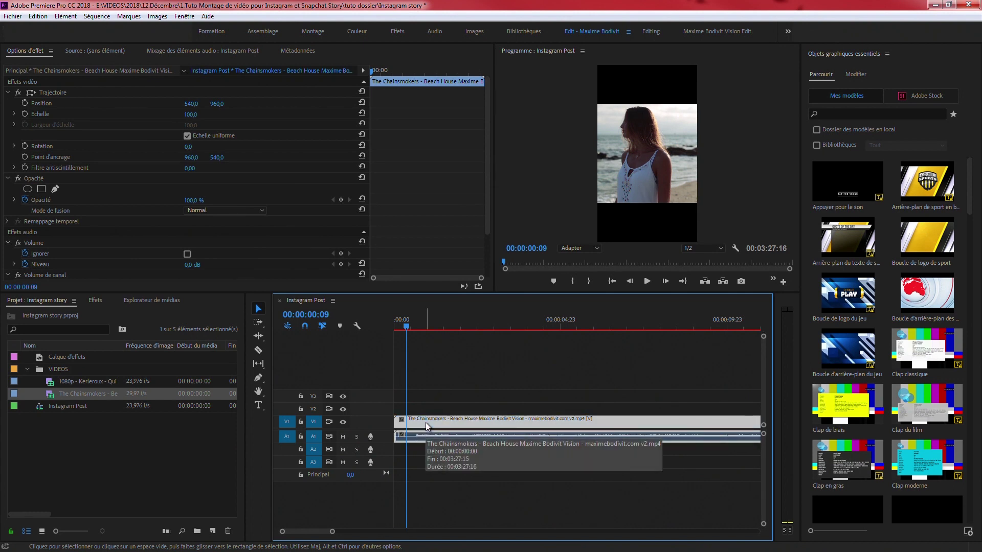
left_click_drag(193, 119, 235, 119)
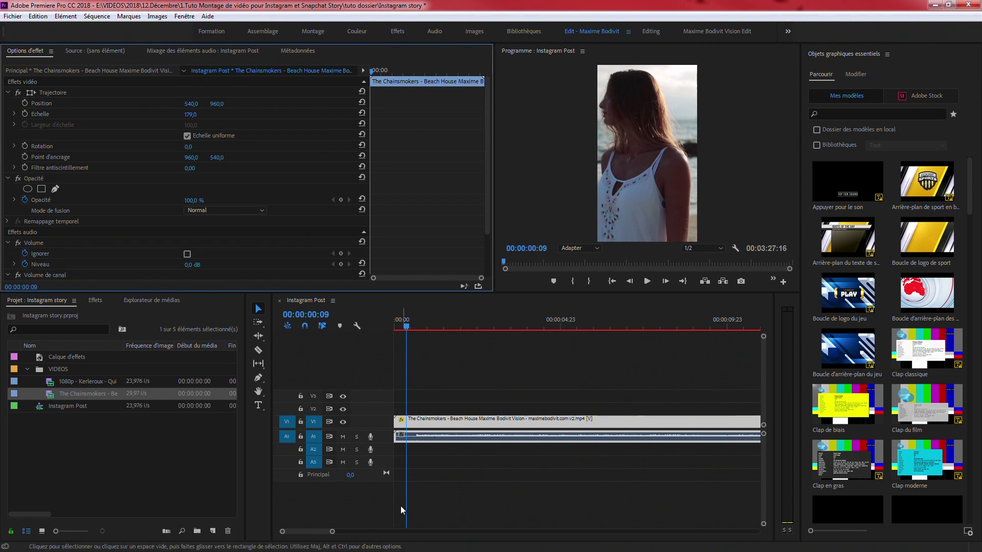
- Split the Beach House clip and its audio at 00:00:31:18 with the Razor tool
left_click(351, 533)
left_click(412, 521)
key("minus")
key("minus")
key("minus")
key("minus")
key("minus")
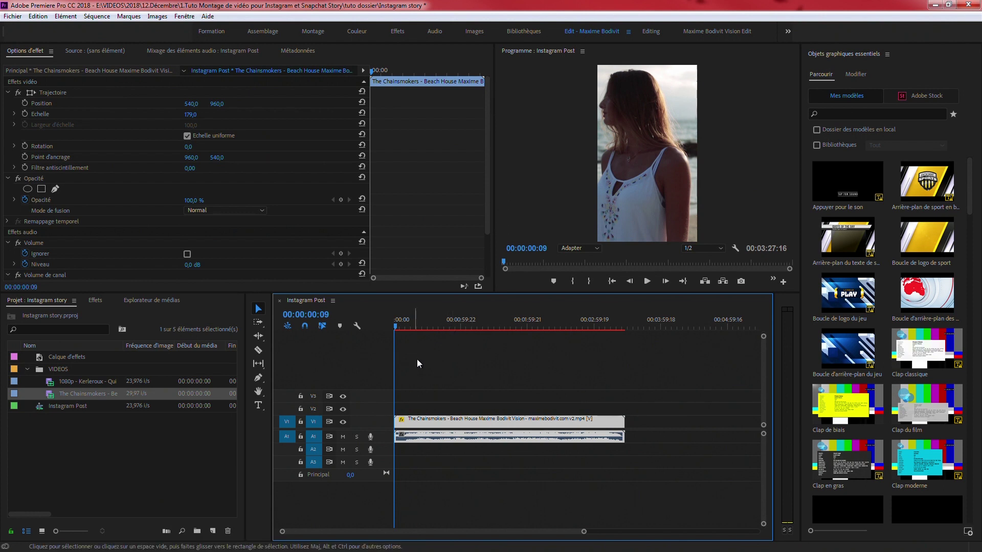
left_click(431, 319)
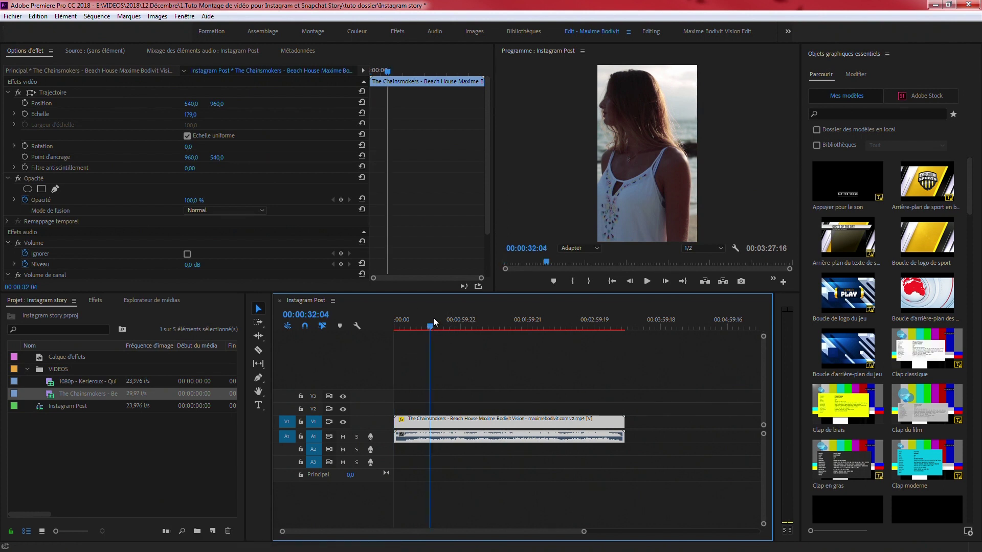
left_click(434, 319)
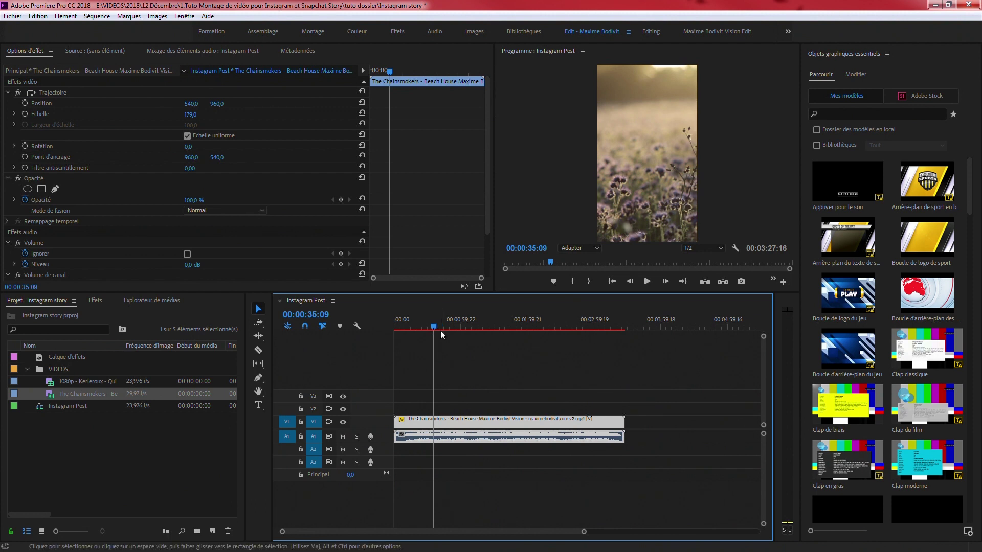
left_click_drag(583, 532, 572, 532)
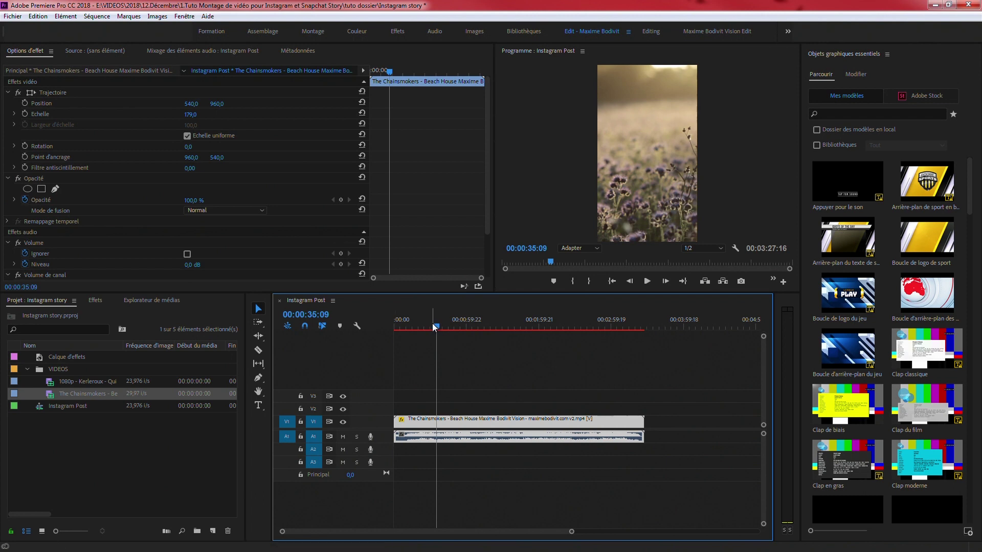
left_click_drag(436, 326, 432, 328)
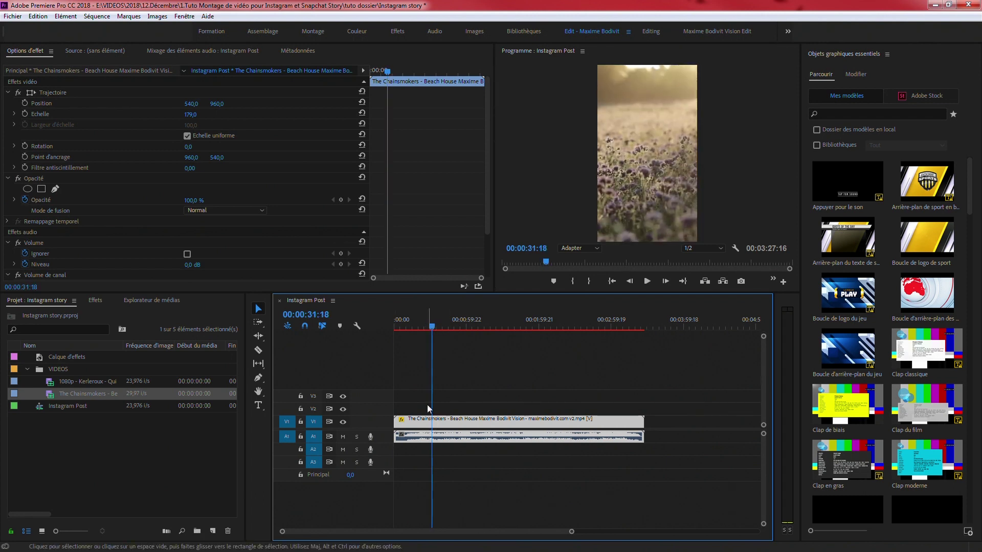
key("c")
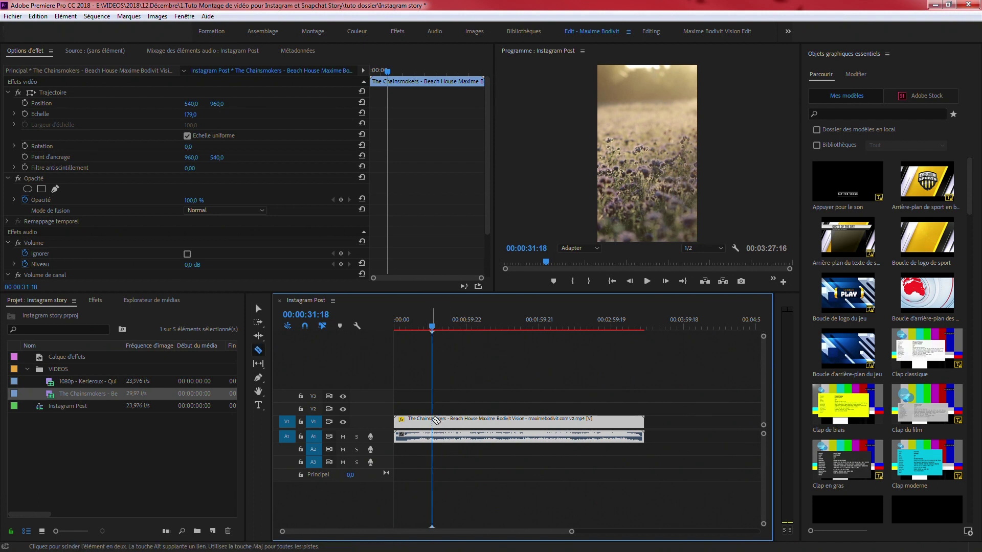
left_click(435, 420)
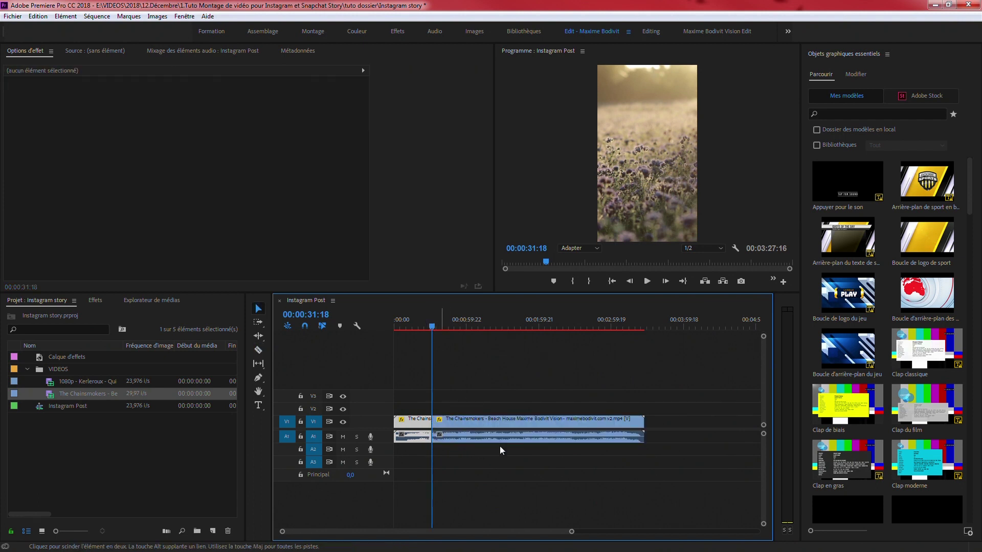
left_click(479, 401)
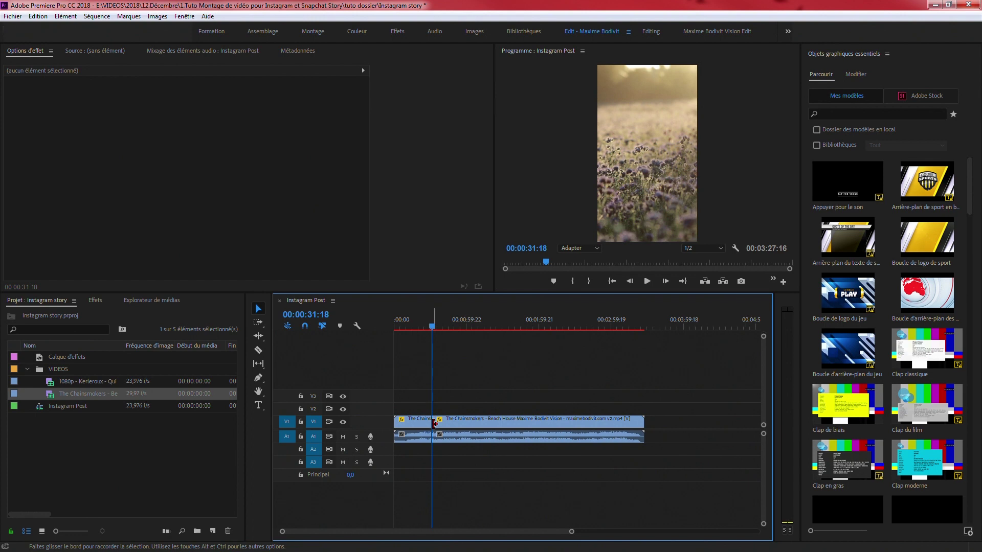
- Delete the part of the Beach House clip after the cut, including its audio
key("c")
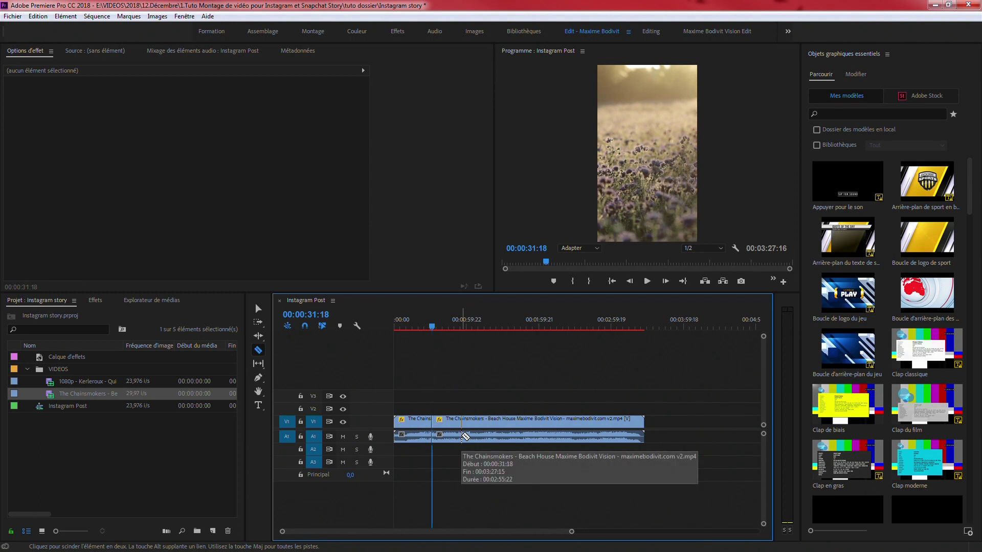
key("v")
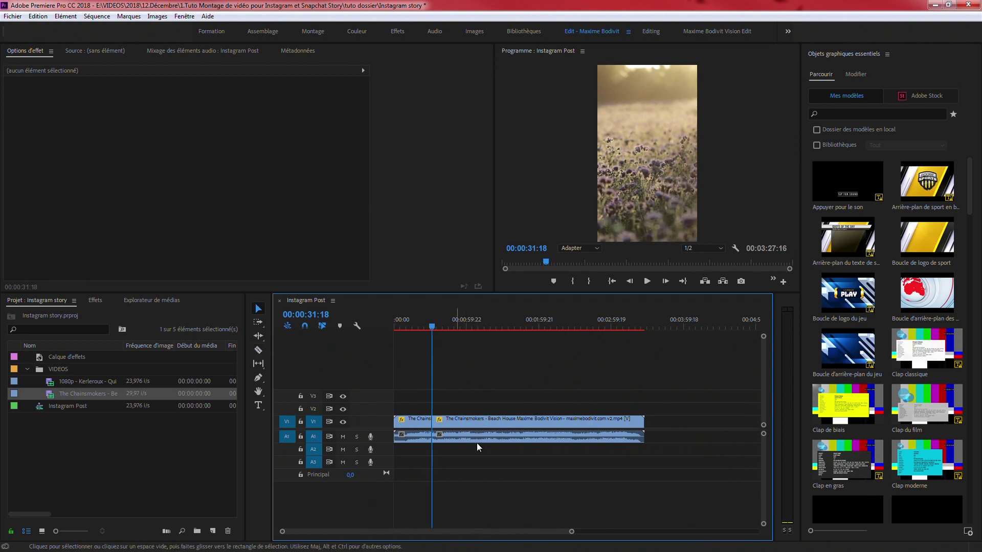
left_click(462, 416)
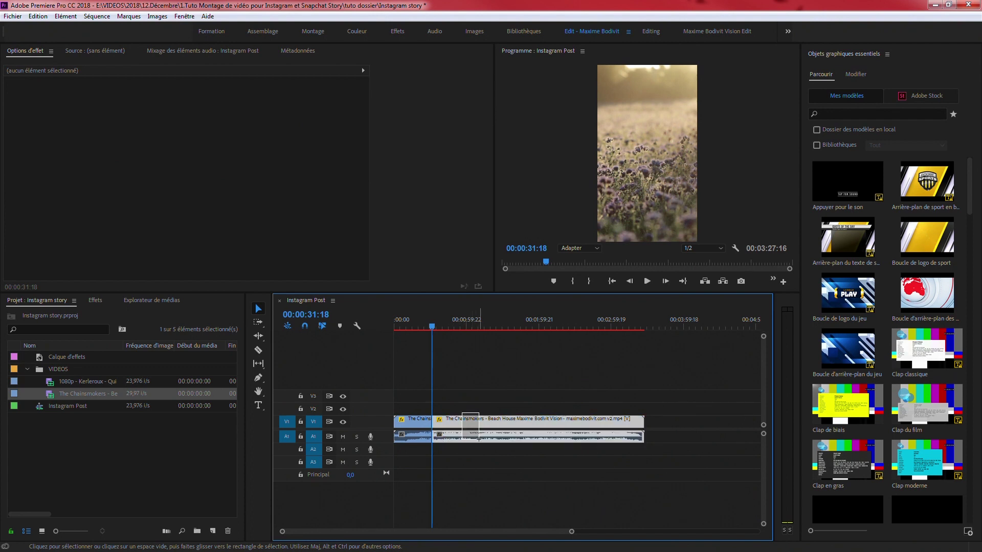
key("Delete")
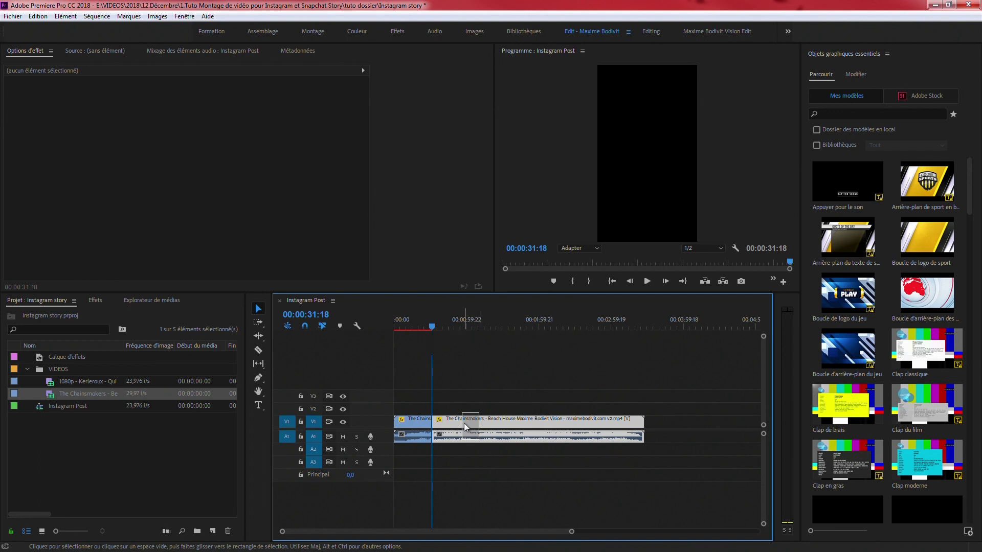
- Render the sequence preview for the remaining Beach House clip, starting from the beginning of the timeline
left_click_drag(419, 326, 396, 327)
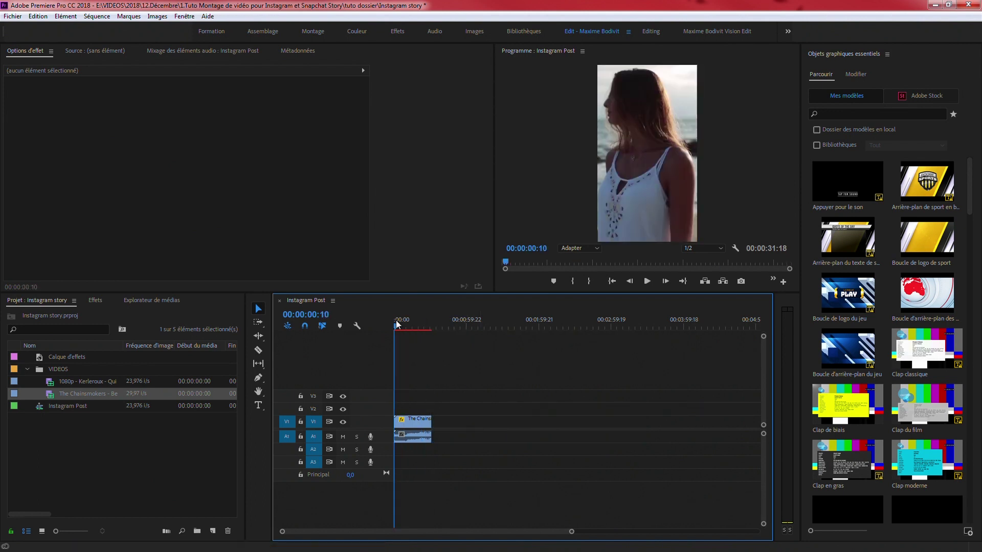
left_click_drag(428, 402, 412, 425)
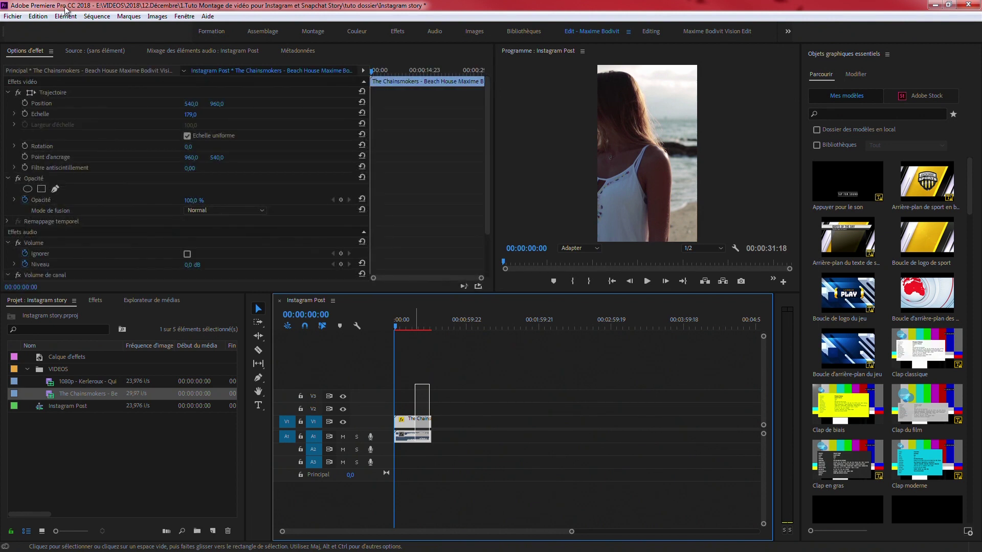
left_click(97, 16)
left_click(120, 76)
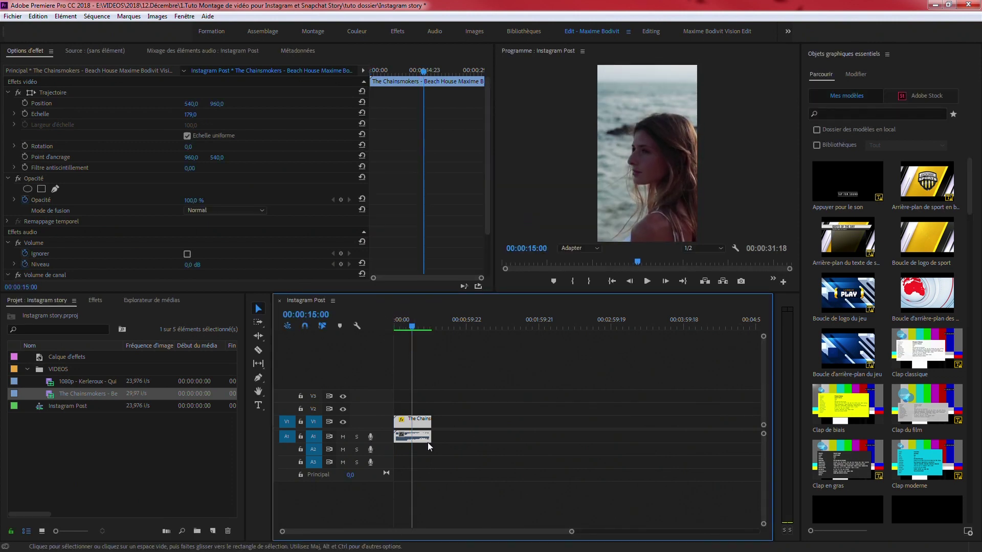
- Open the media export settings for the sequence and choose the H.264 preset "Correspondance à la source – Débit élevé"
left_click(18, 16)
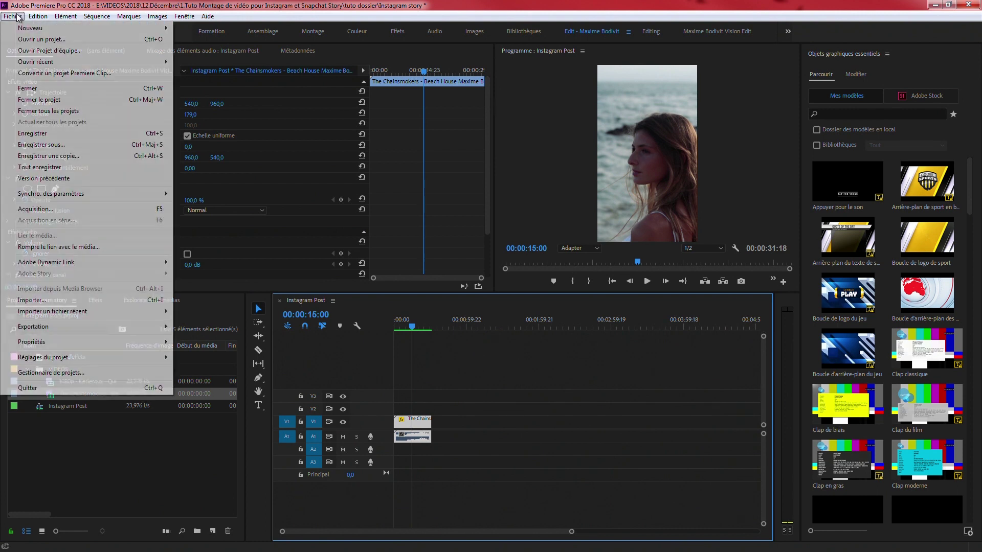
mouse_move(110, 327)
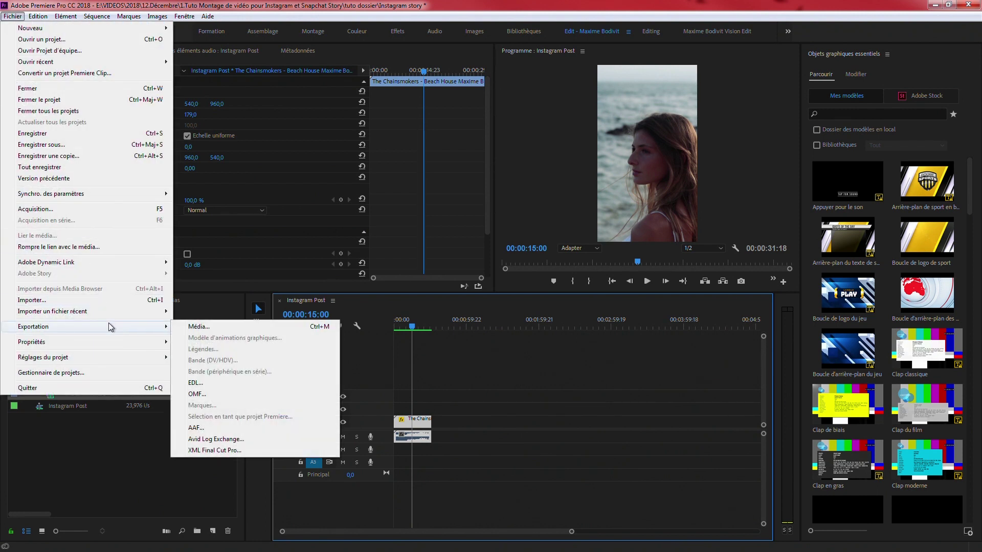
left_click(189, 324)
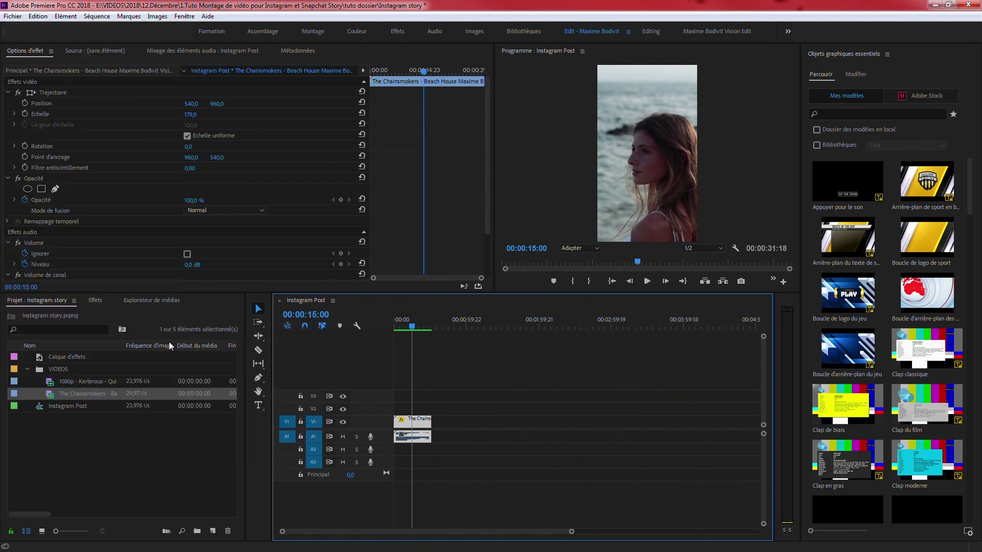
left_click_drag(223, 63, 460, 57)
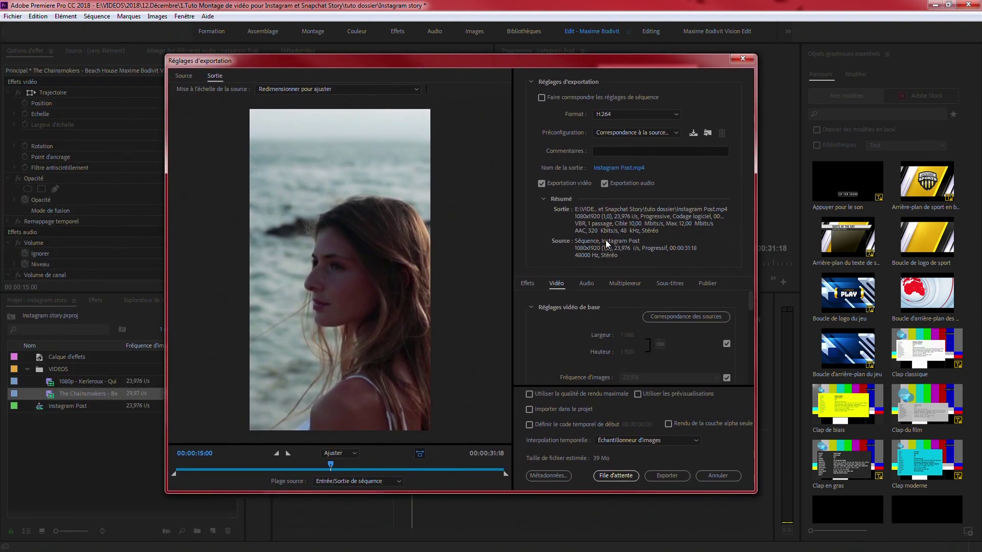
left_click(624, 136)
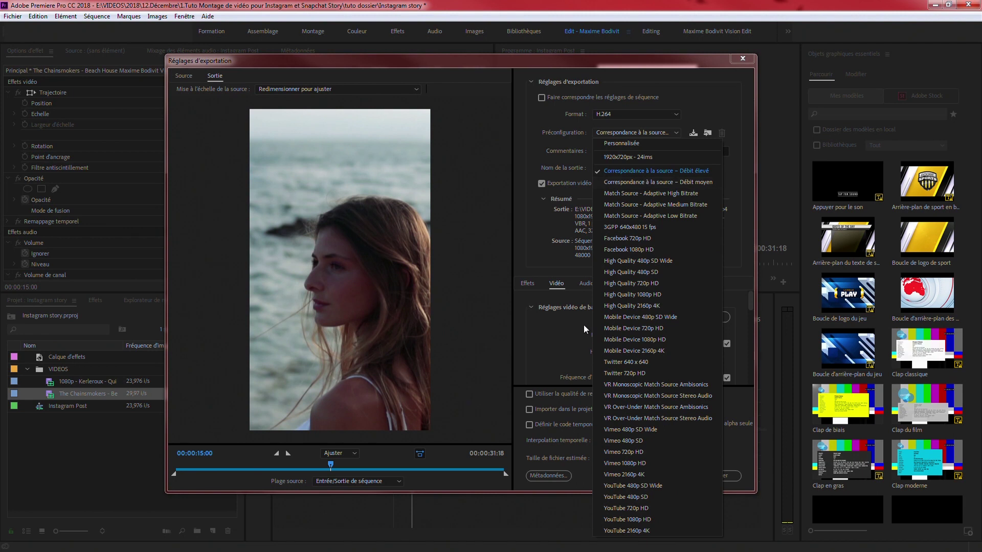
left_click(633, 171)
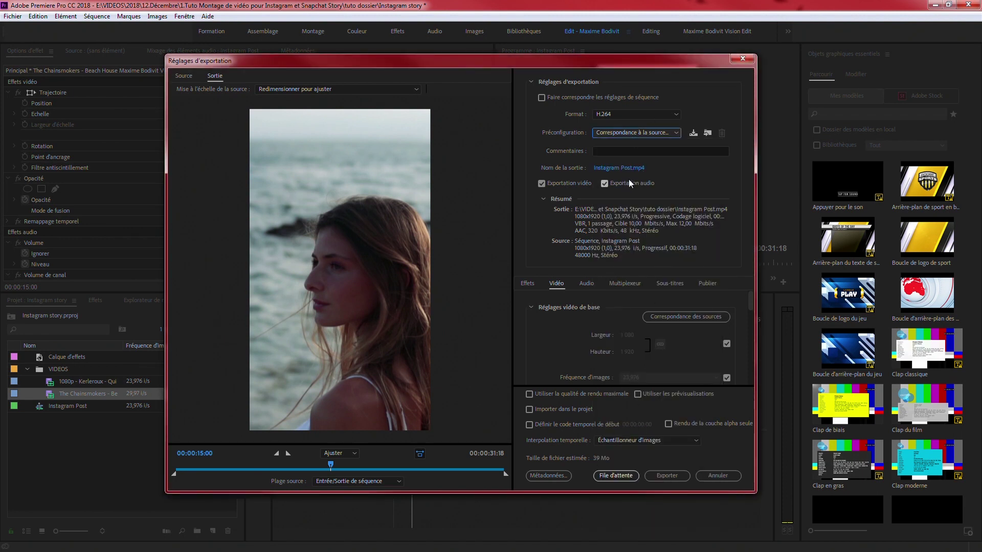
- Save the output as "Instagram Post" in the tuto dossier folder and export the video
left_click(612, 168)
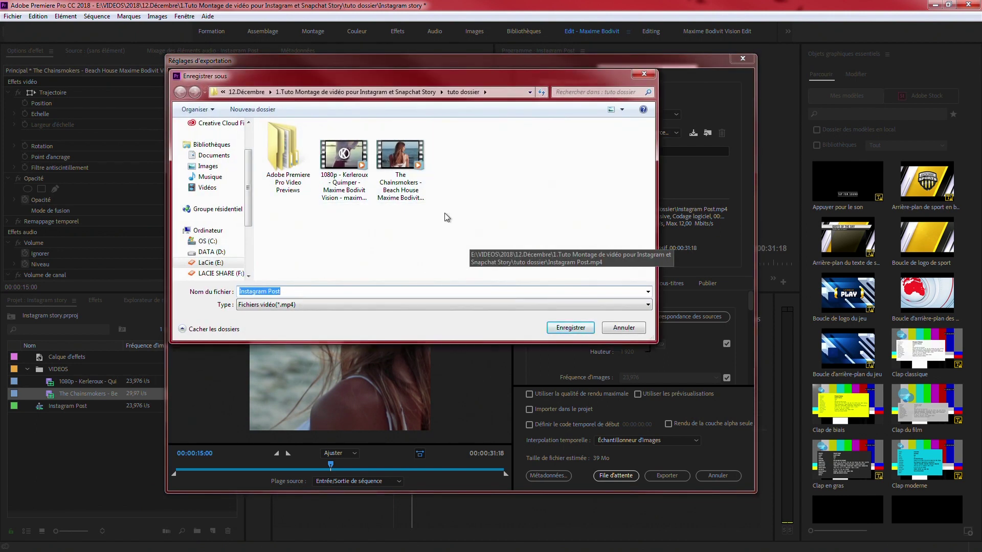
left_click(583, 329)
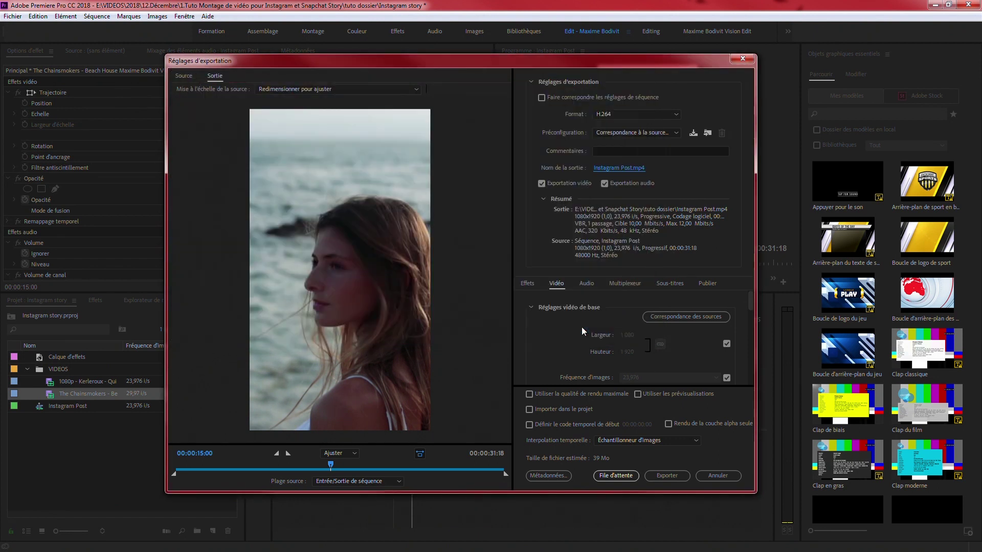
left_click(666, 478)
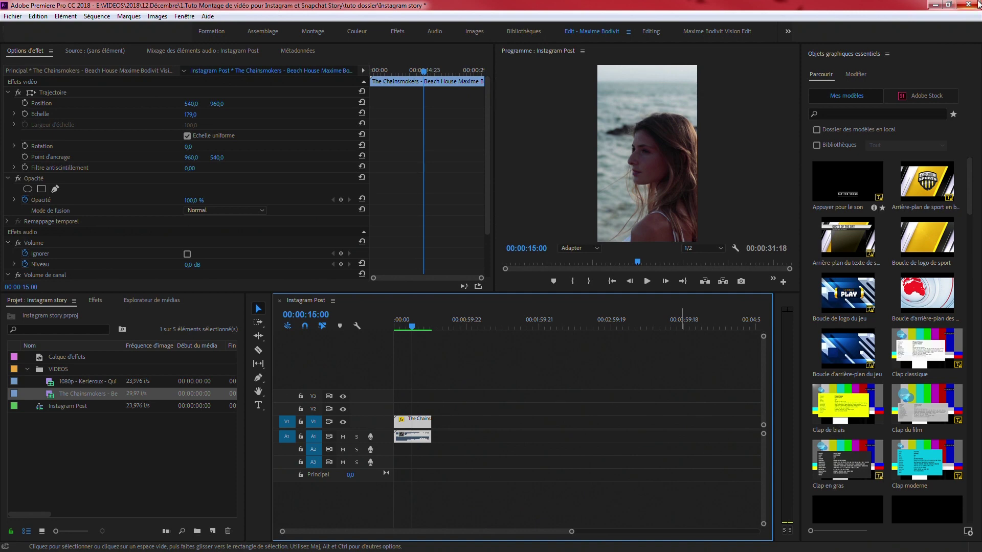
- Switch to the tuto dossier folder in Windows Explorer and select the exported Instagram Post video
left_click(932, 7)
left_click_drag(770, 204, 768, 152)
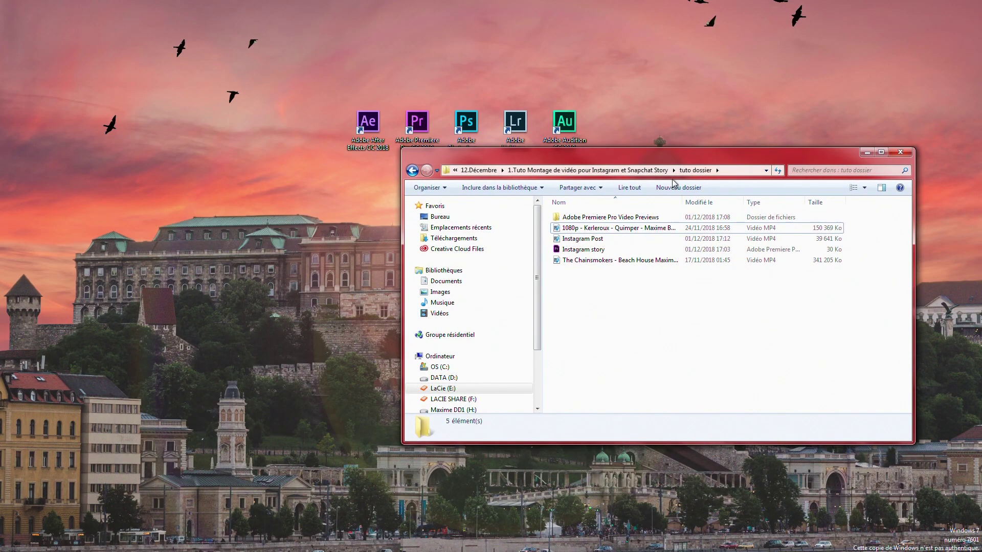
left_click(578, 238)
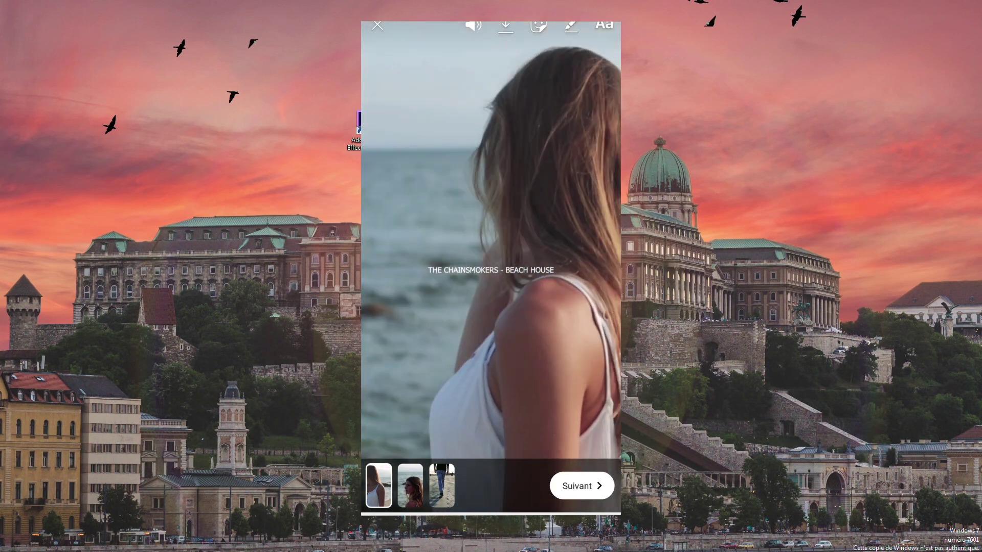
- Switch to Instagram and share the prepared video clips to "Votre story"
left_click(581, 486)
left_click(575, 108)
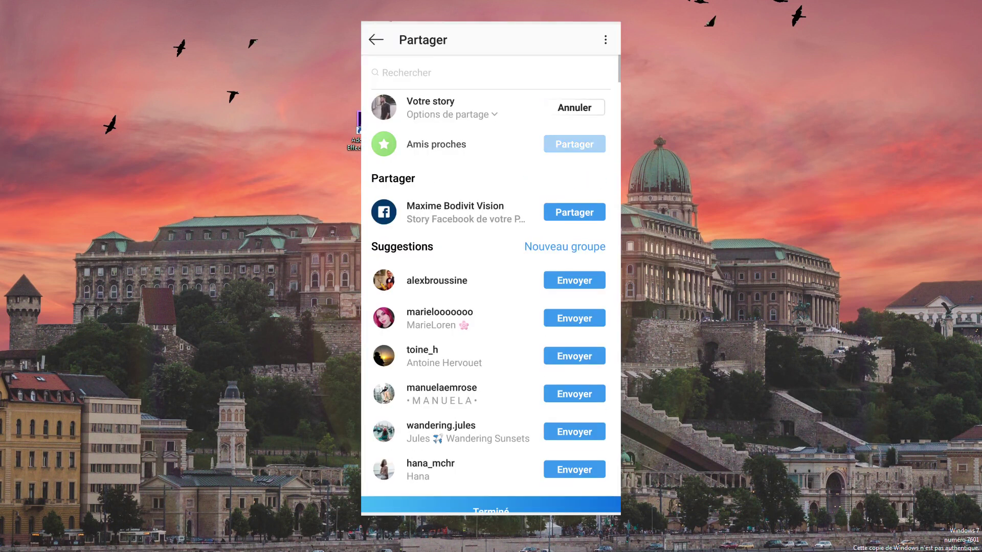